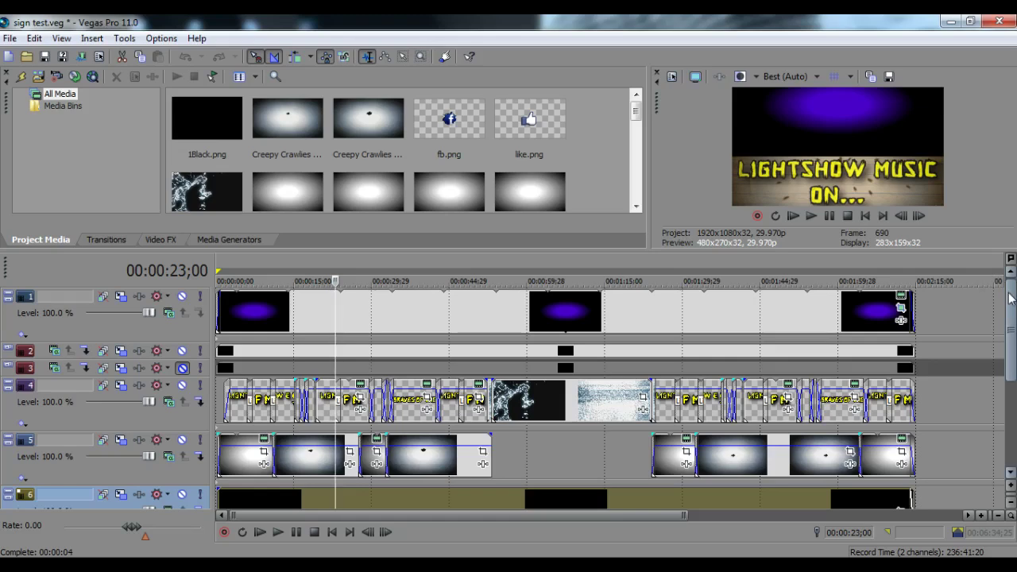
Mute tracks 1, 2 and 5 so only the wood background previews, then switch to the browser.
mouse_move(1011, 316)
mouse_down()
mouse_move(1011, 336)
mouse_move(1014, 301)
mouse_up()
mouse_move(1012, 310)
mouse_down()
mouse_move(1012, 341)
mouse_move(998, 316)
mouse_up()
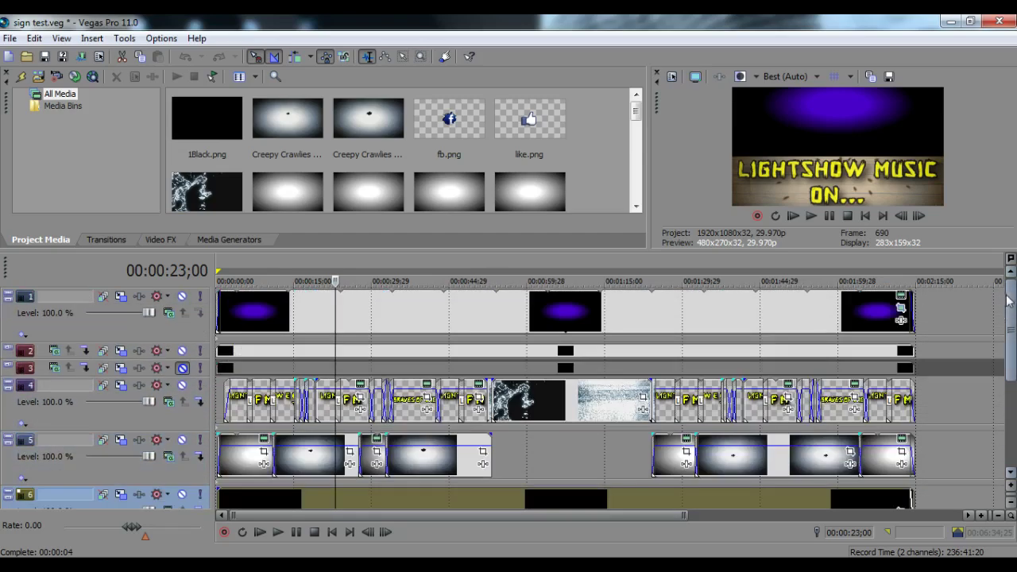
click(182, 297)
click(182, 350)
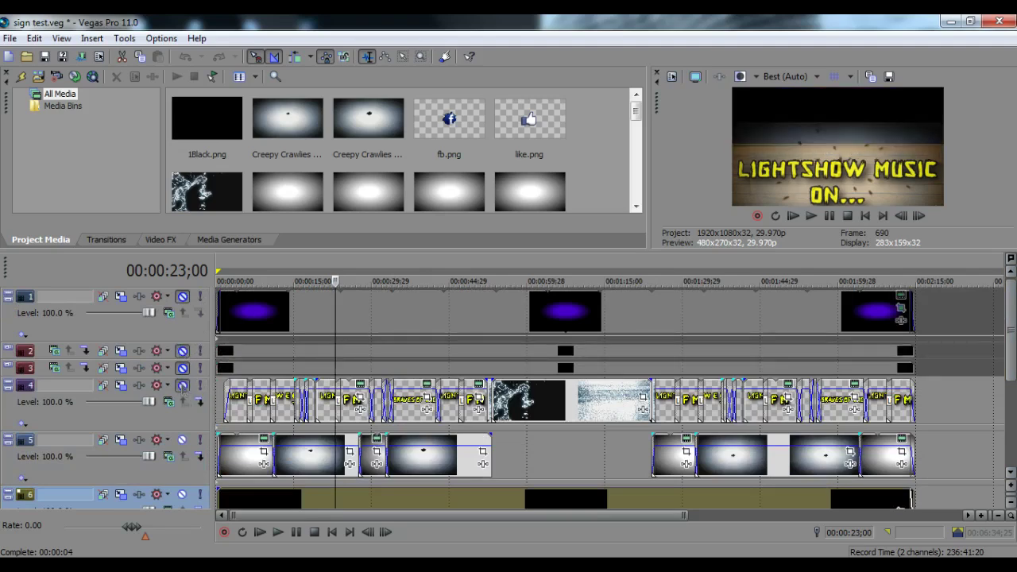
click(182, 439)
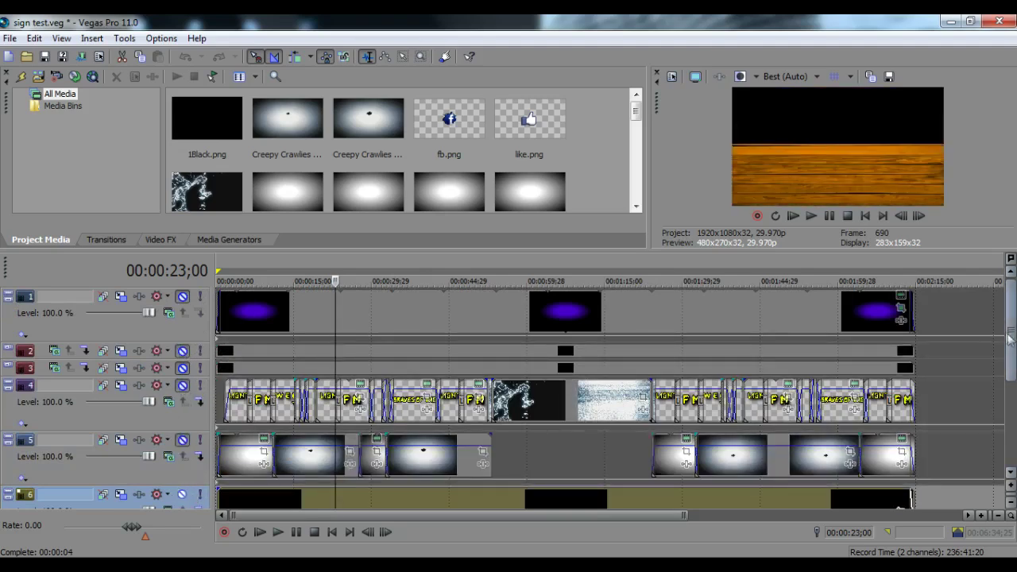
scroll(1011, 334, down, 2)
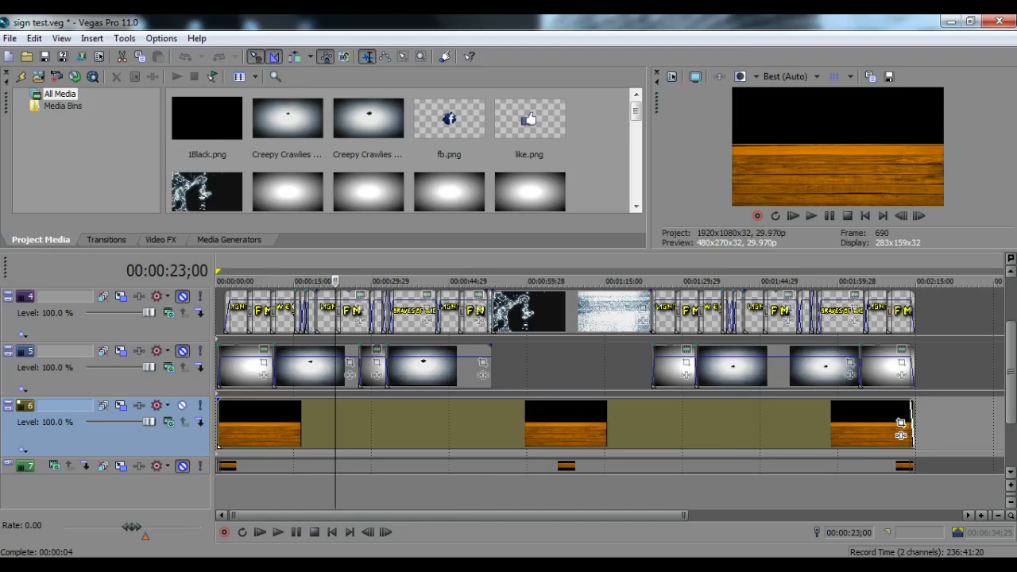
key(alt+Tab)
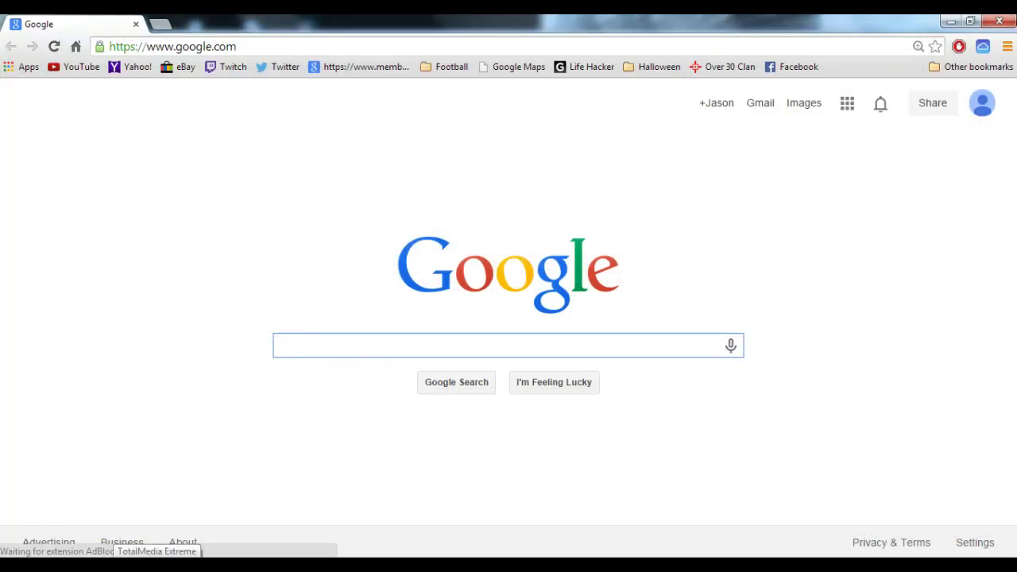
Search Google for 'woodgrain' and browse the image results.
text(woodgra)
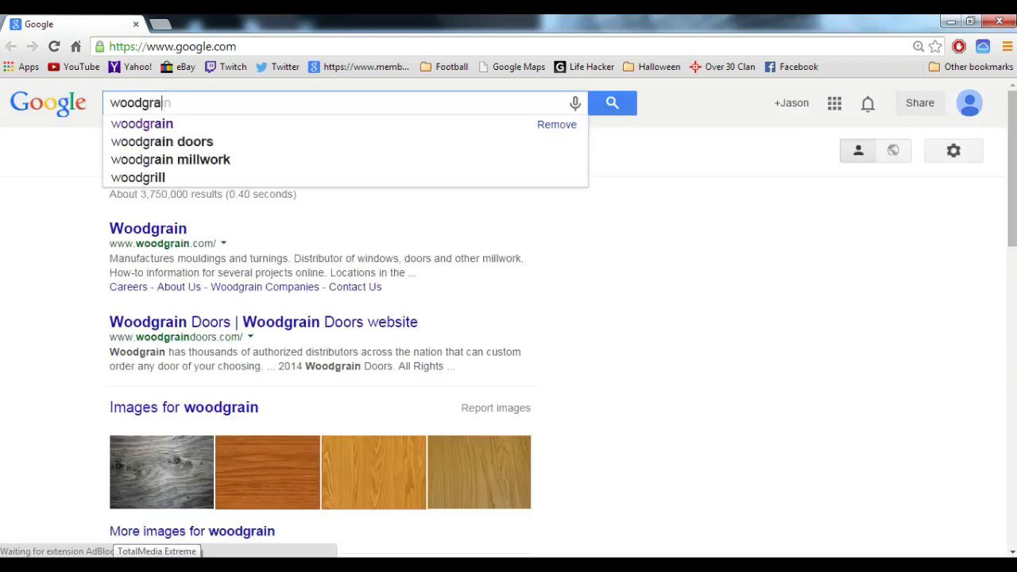
text(in)
key(Return)
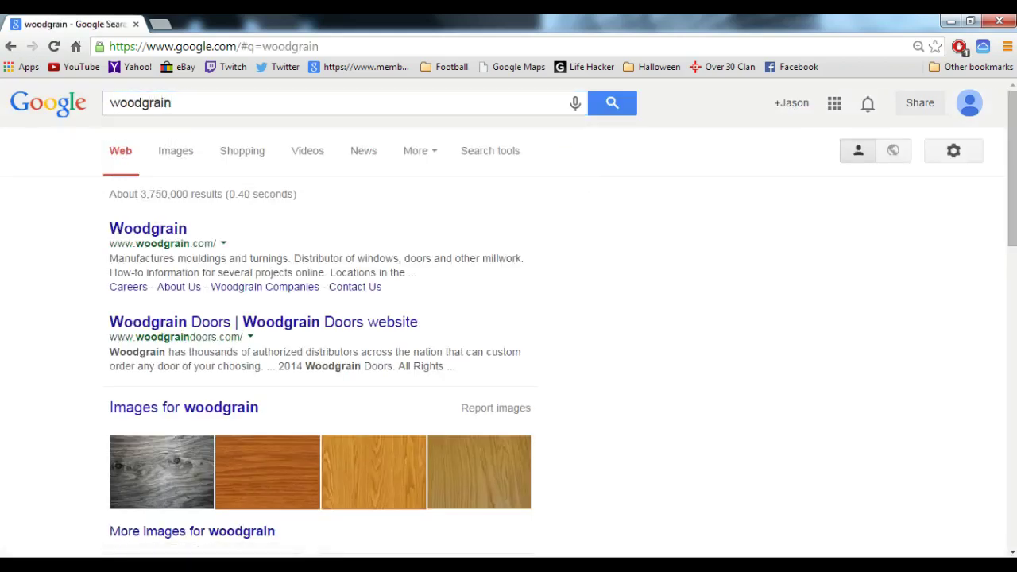
click(625, 108)
click(168, 157)
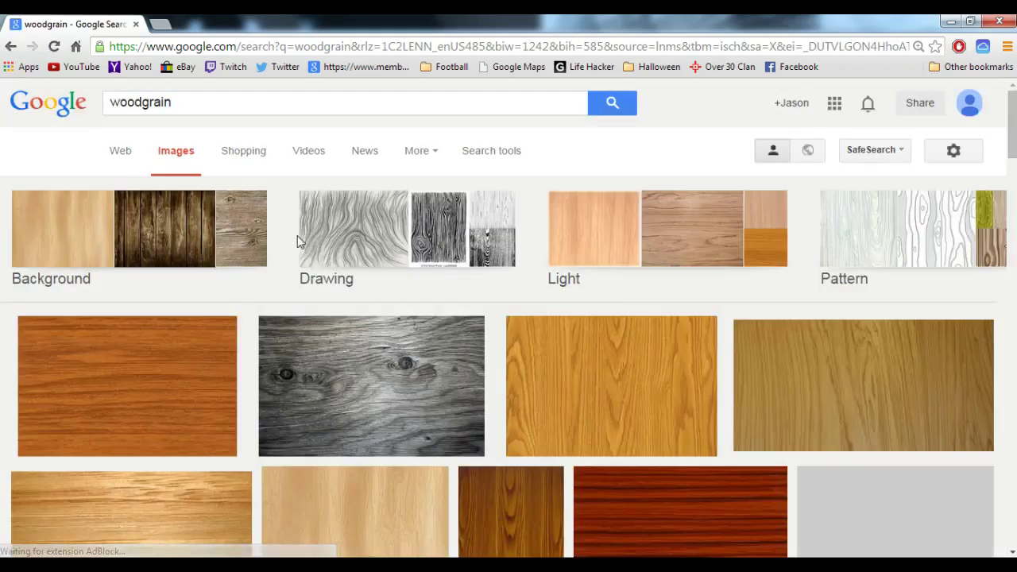
scroll(584, 349, down, 5)
scroll(584, 354, down, 10)
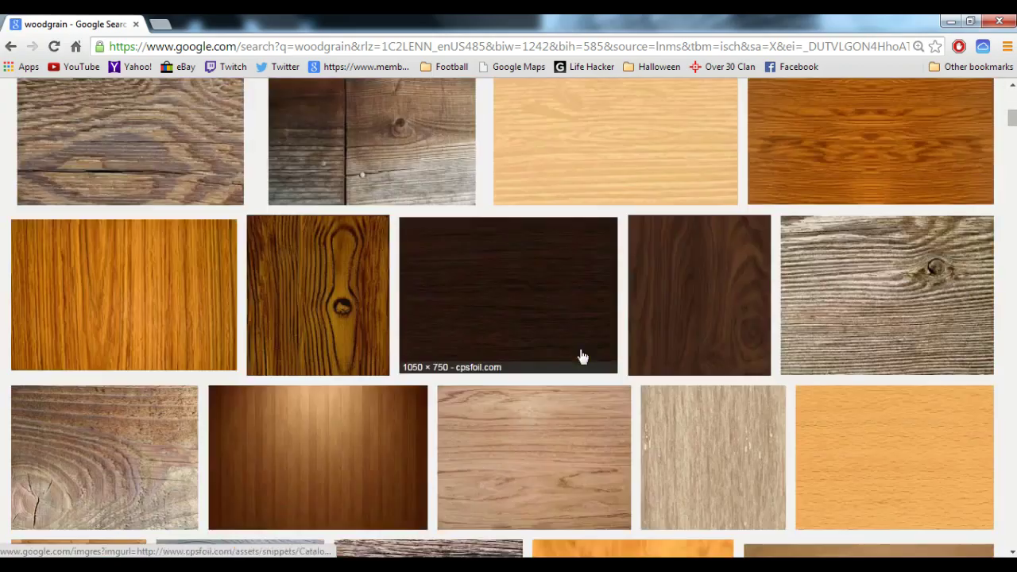
scroll(575, 365, up, 15)
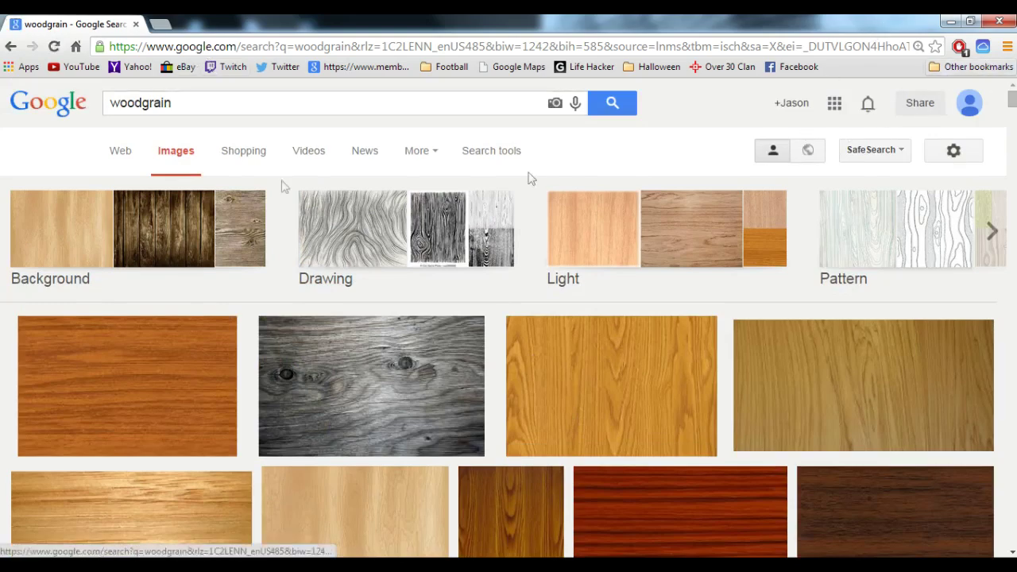
Preview the first orange wood-grain image, then minimize the browser.
click(163, 403)
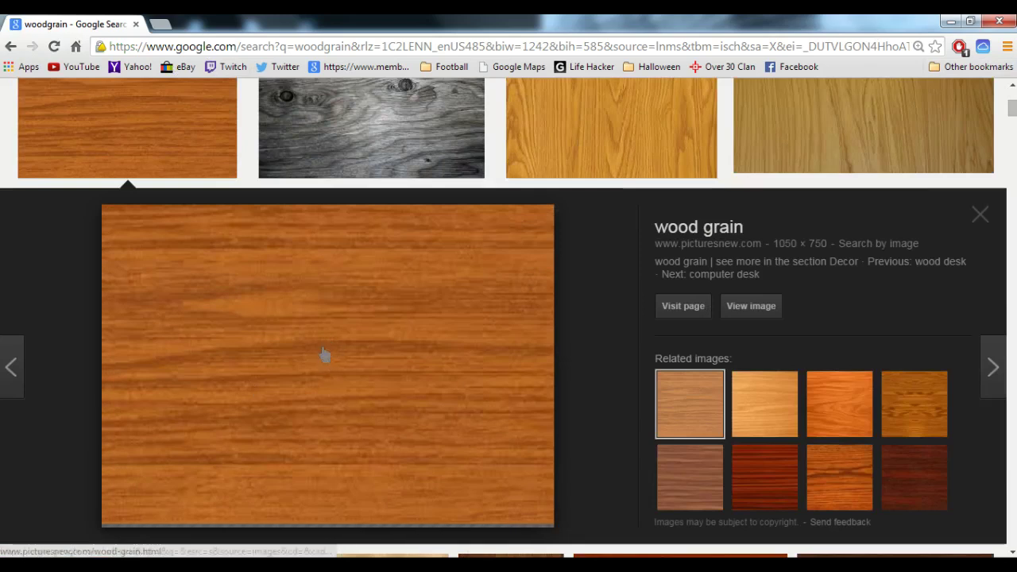
right_click(317, 366)
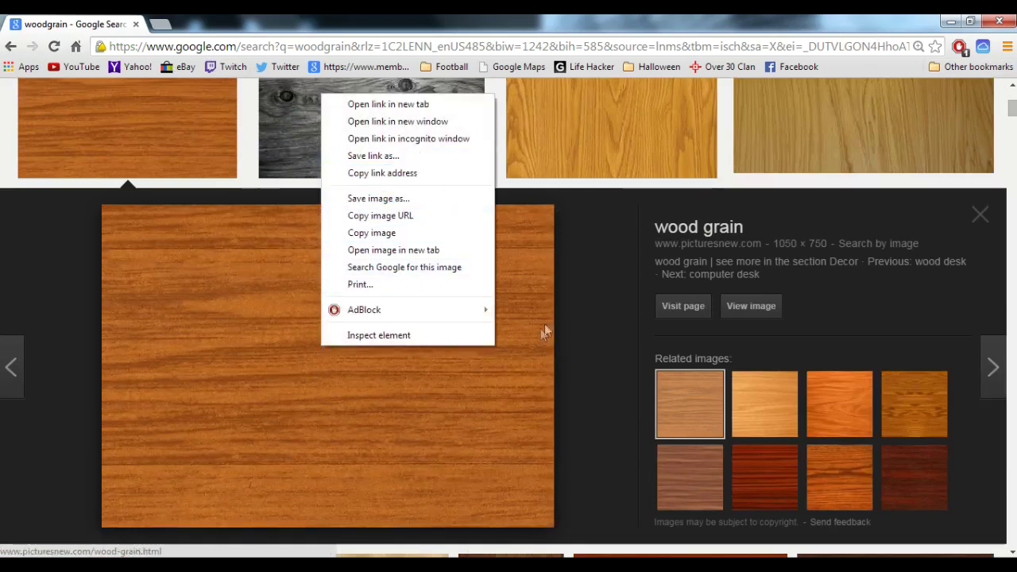
click(585, 321)
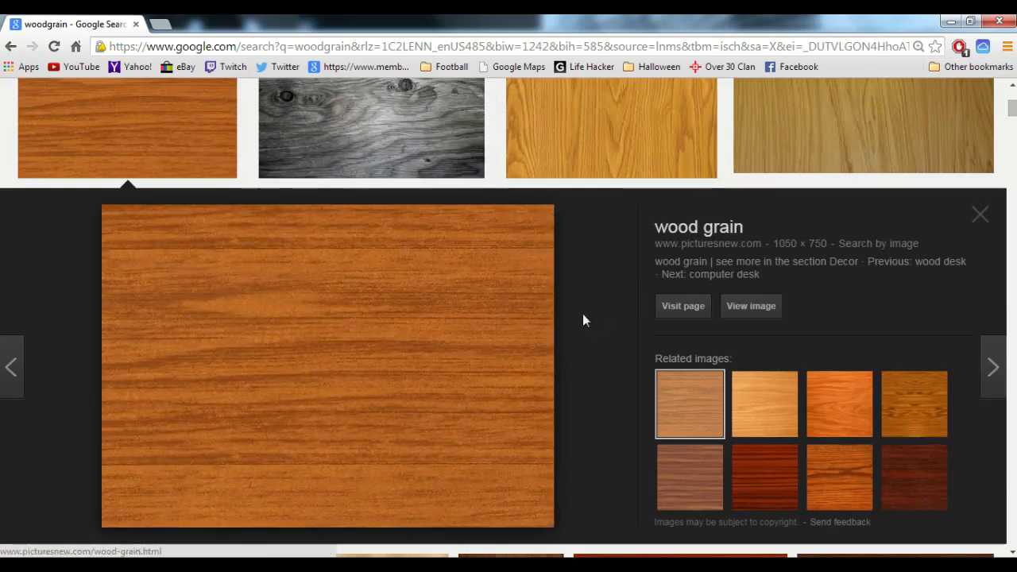
click(951, 24)
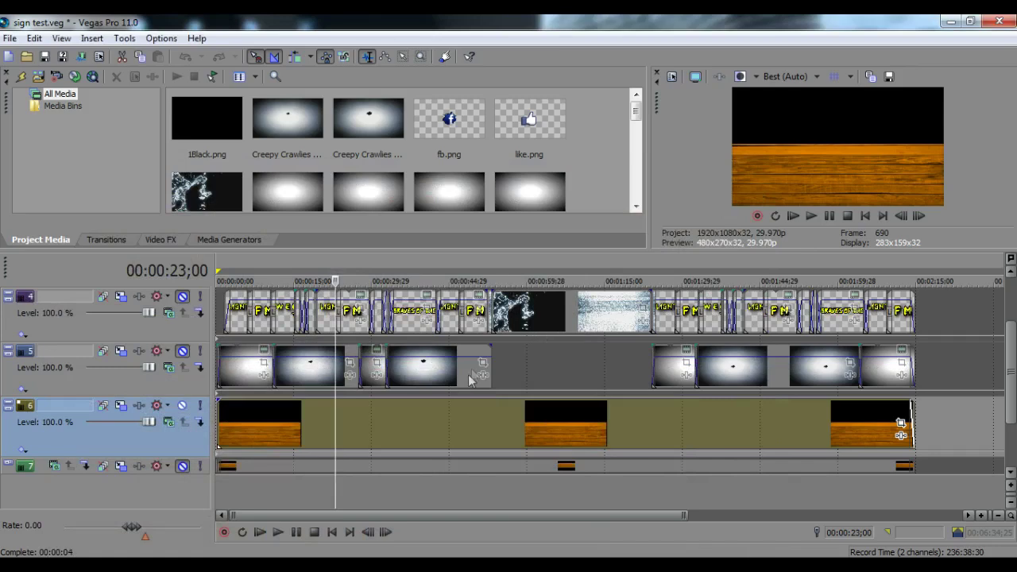
Bring wood3.xcf forward in GIMP, toggle the wood layer's visibility, and start a new layer.
key(alt+Tab)
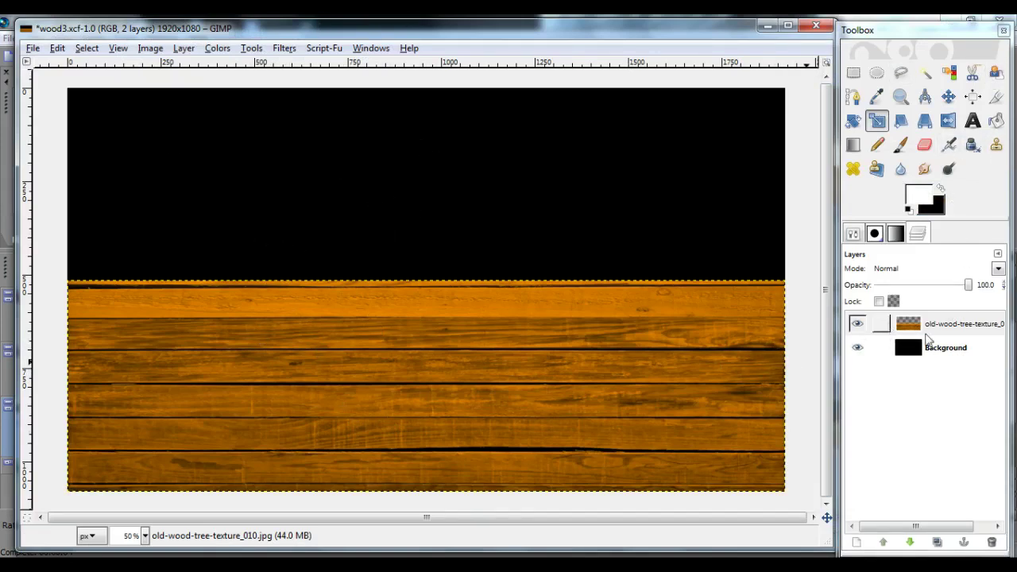
click(856, 323)
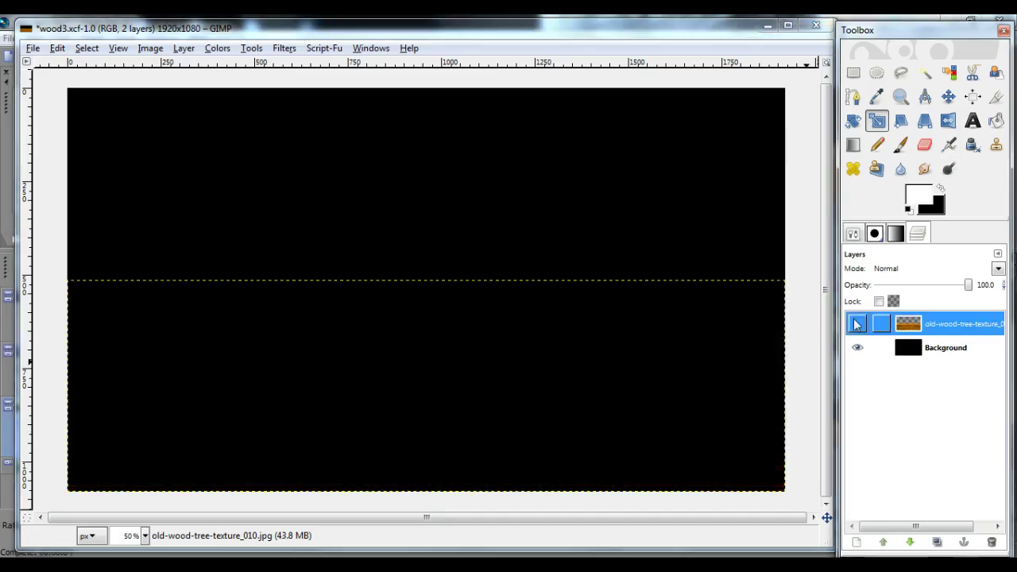
click(856, 323)
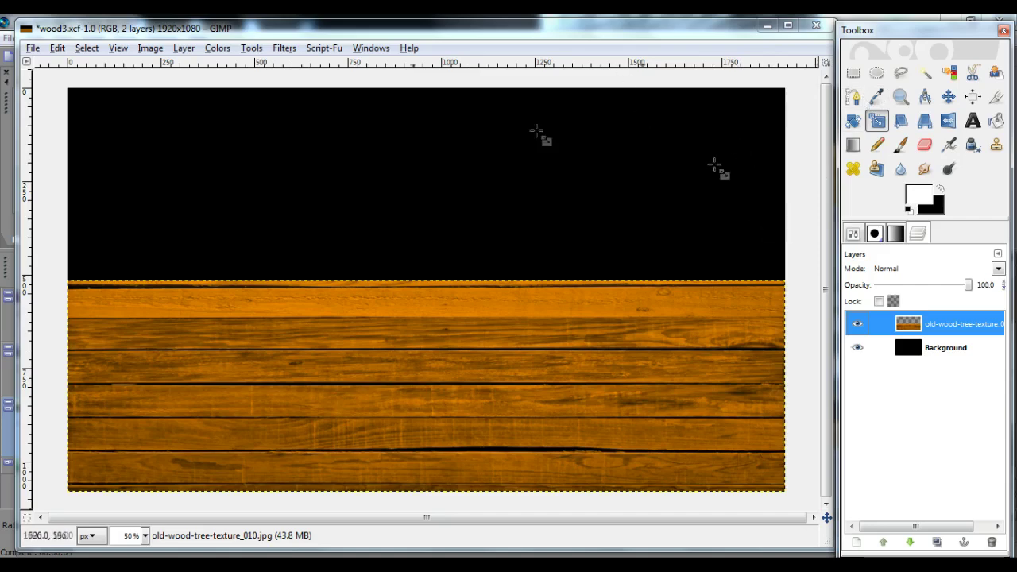
click(857, 543)
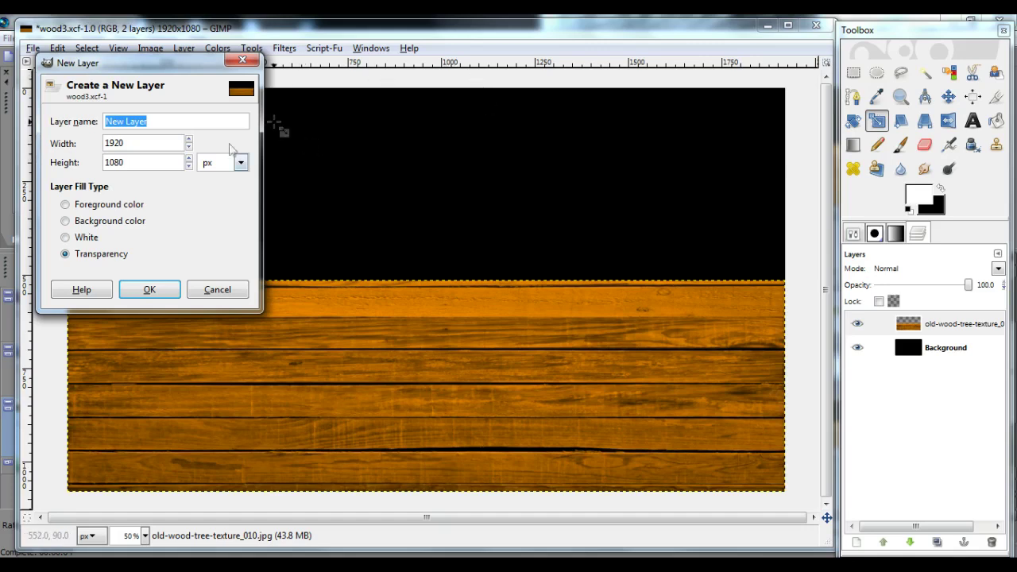
Add a transparent 1220×407 New Layer and fill it with white.
click(114, 142)
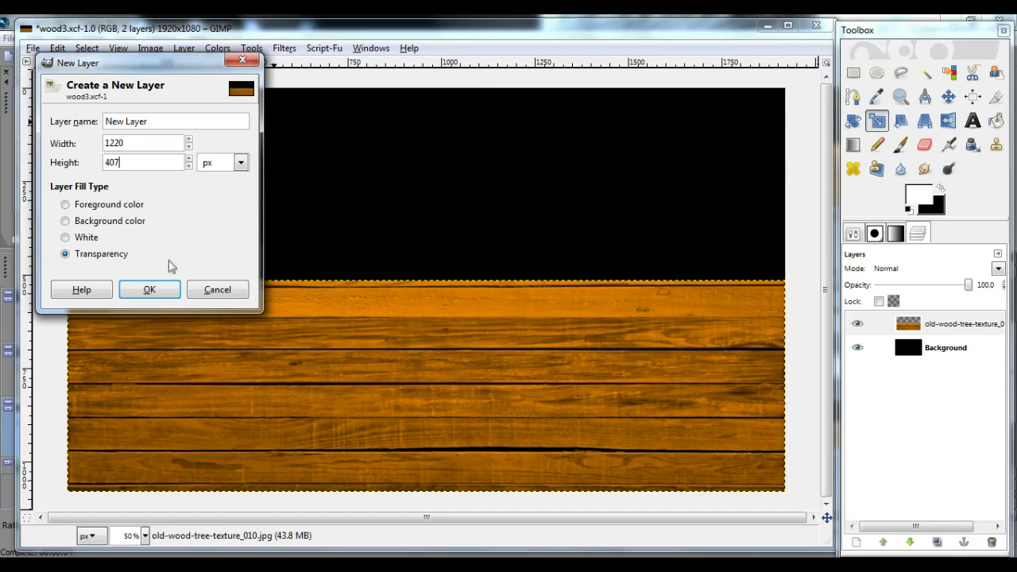
click(149, 289)
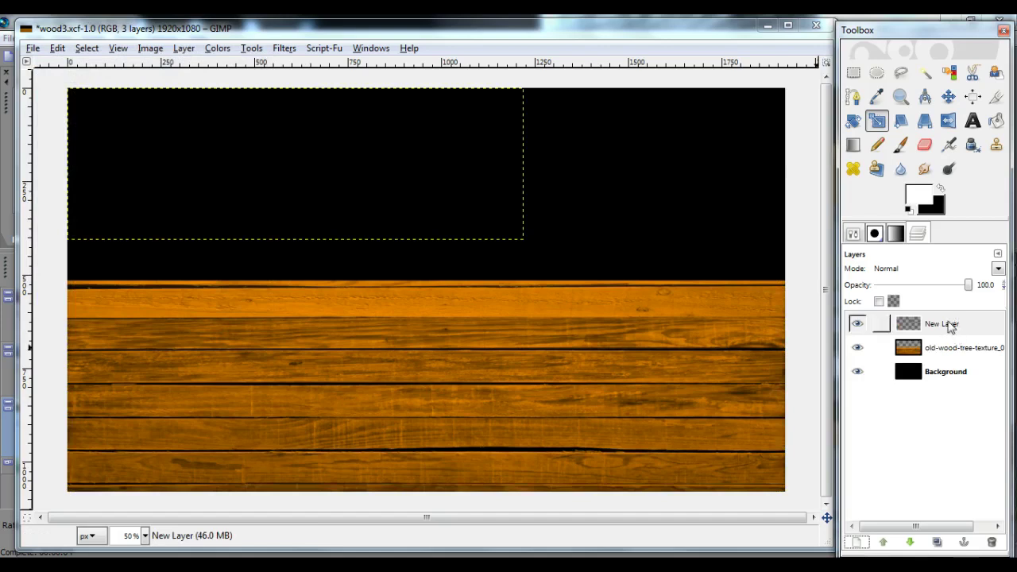
click(997, 119)
click(487, 181)
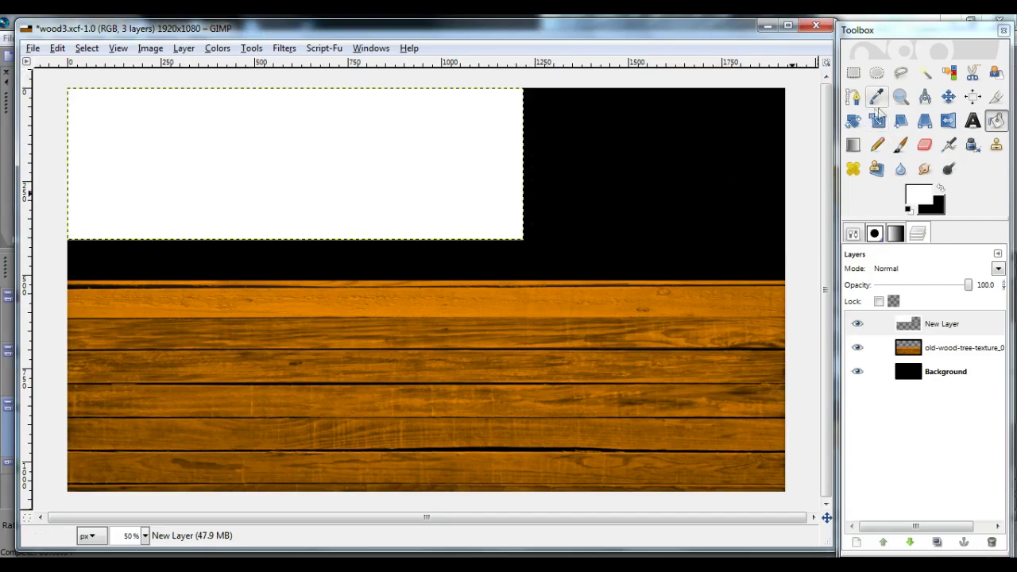
Scale the white New Layer to 1250×417, then delete it.
click(878, 121)
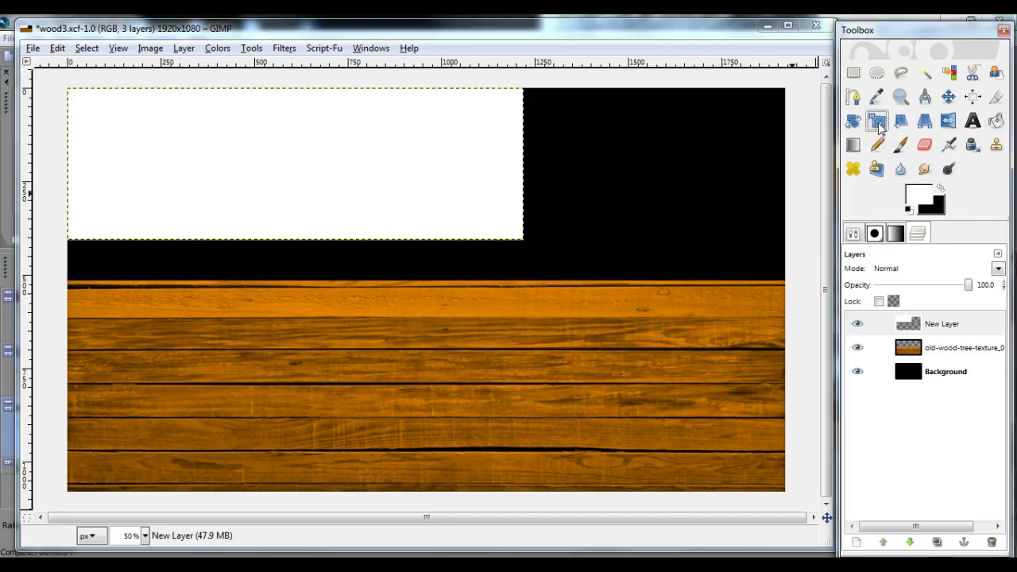
click(259, 114)
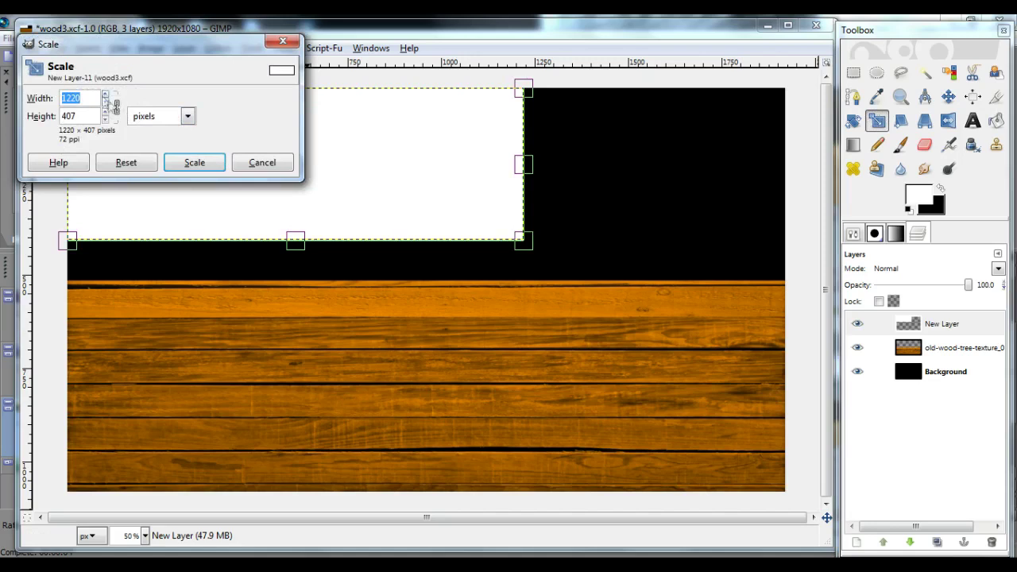
drag(540, 232, 525, 261)
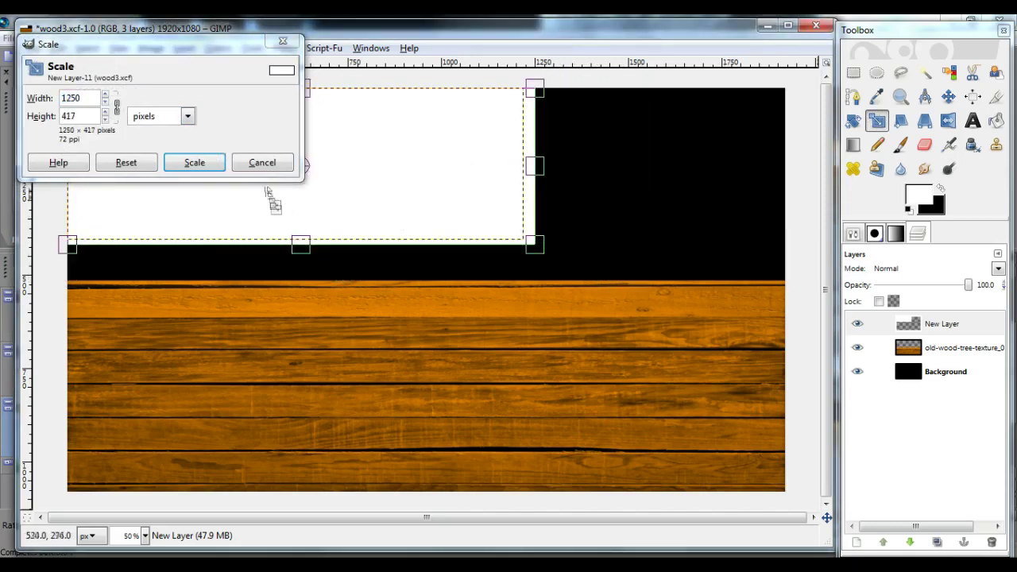
click(212, 166)
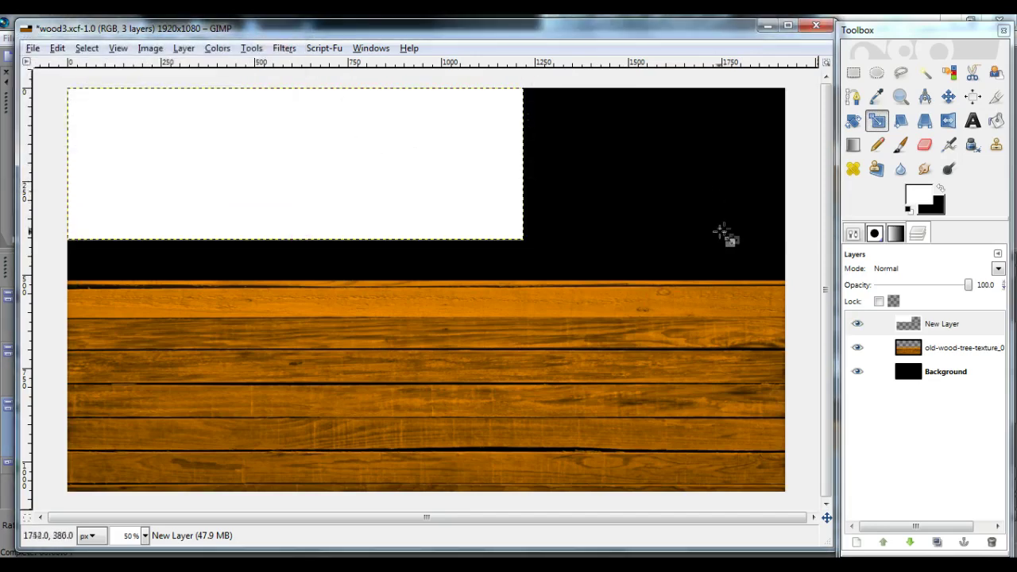
click(947, 326)
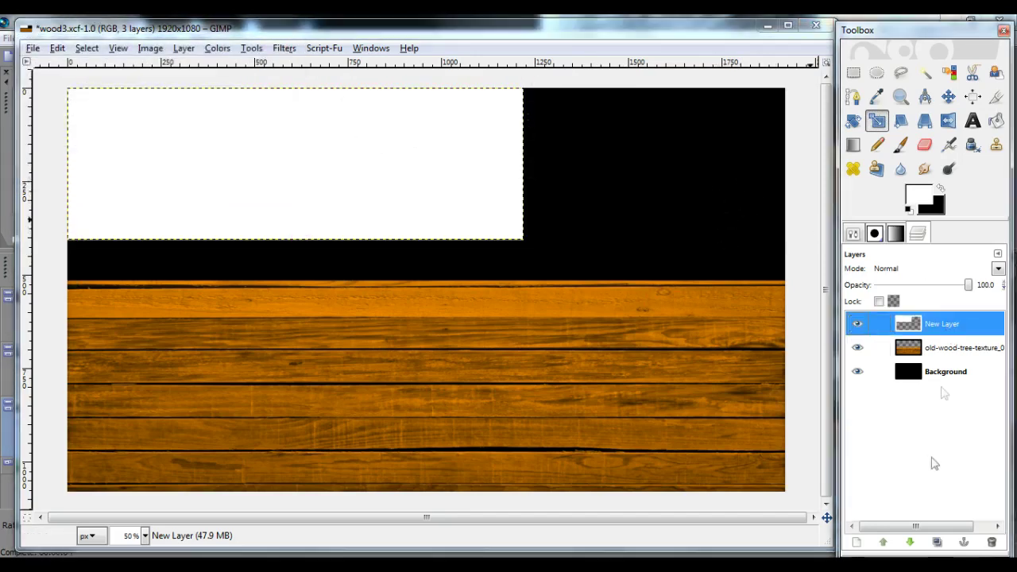
click(992, 542)
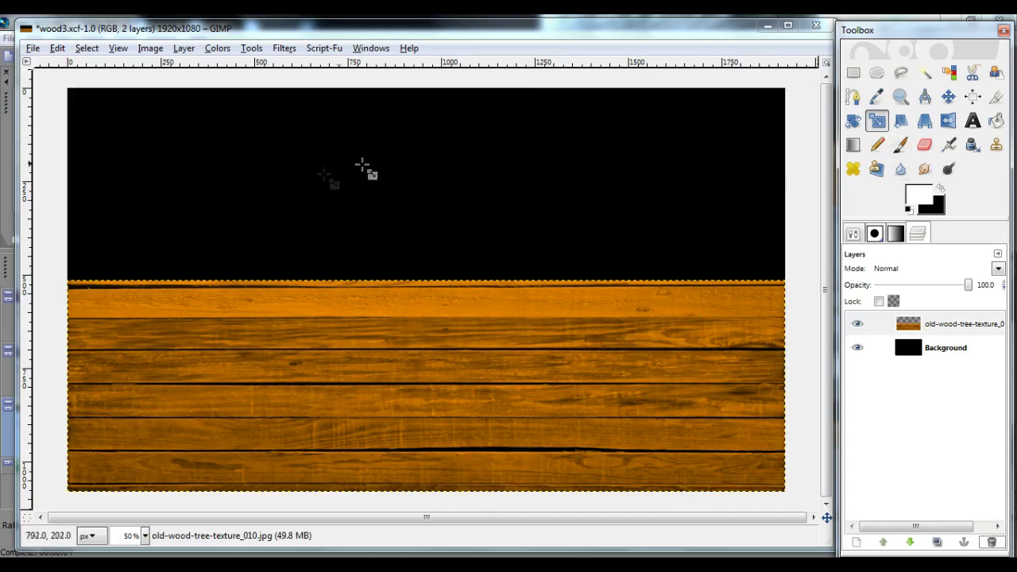
Select a tall rectangle over the lower-left wood and fill it with black.
click(854, 73)
drag(242, 255, 49, 497)
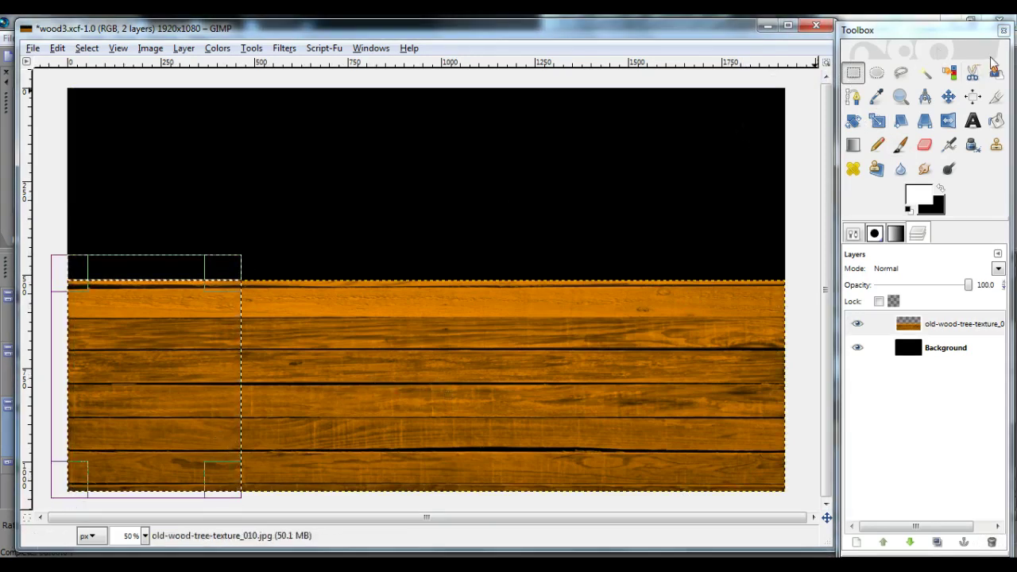
click(996, 120)
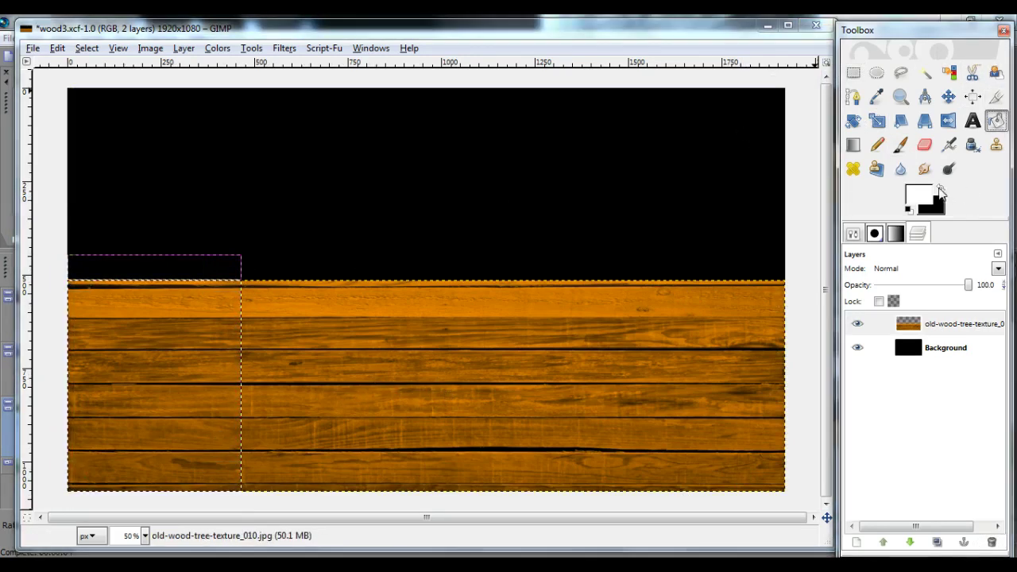
click(939, 189)
click(136, 435)
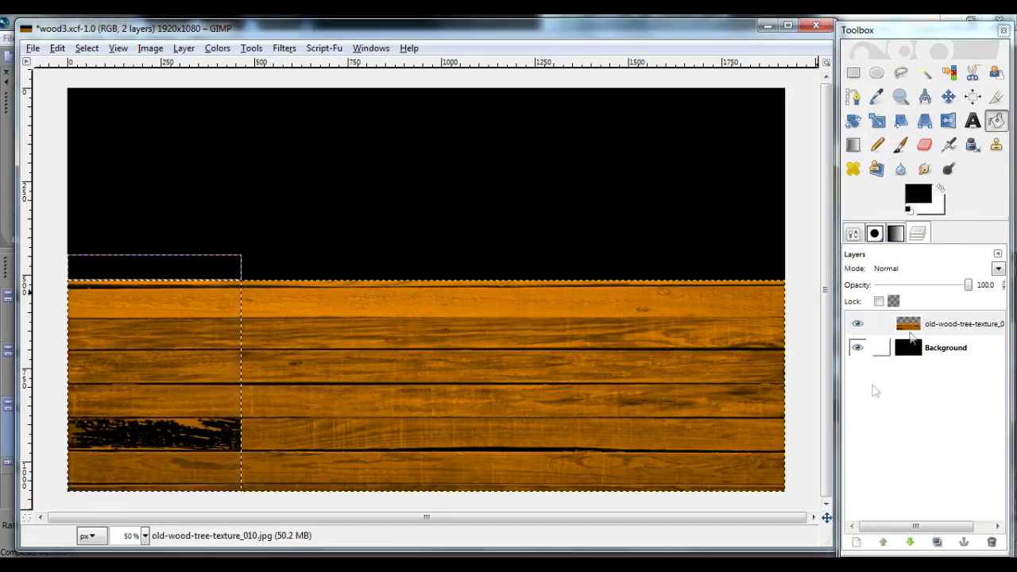
Add a transparent new layer and fill the selected rectangle solid black.
click(857, 543)
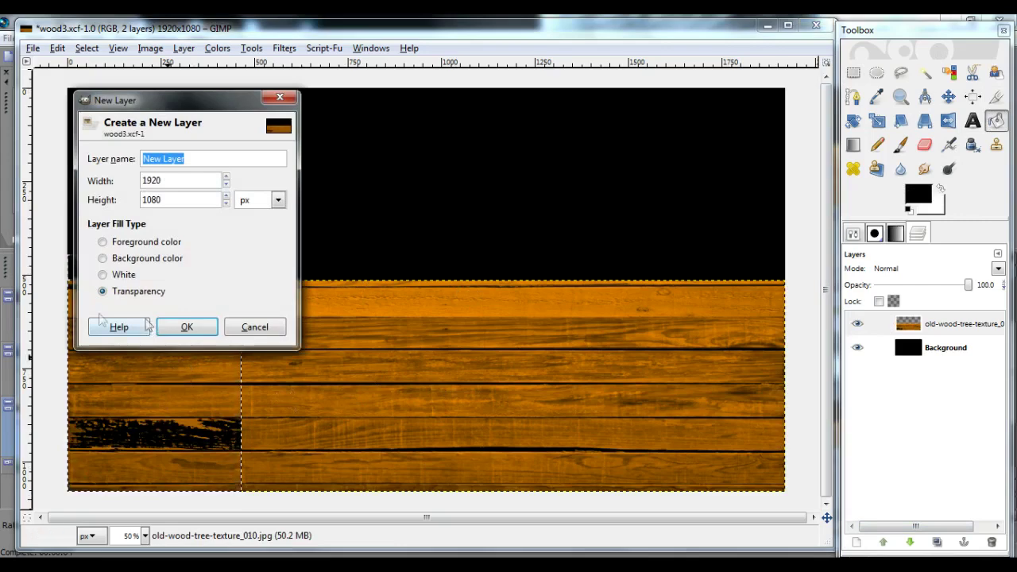
click(185, 327)
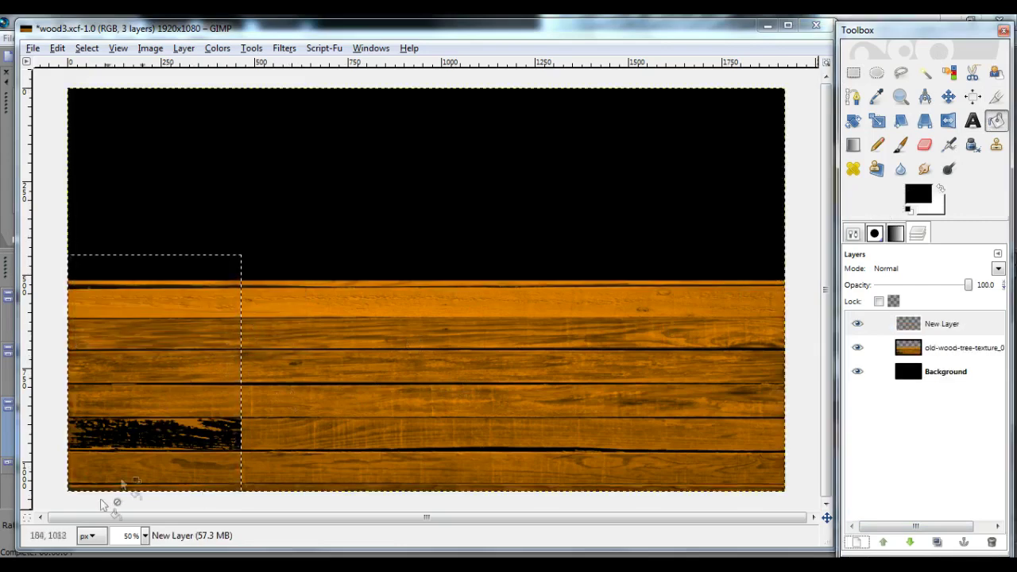
click(222, 425)
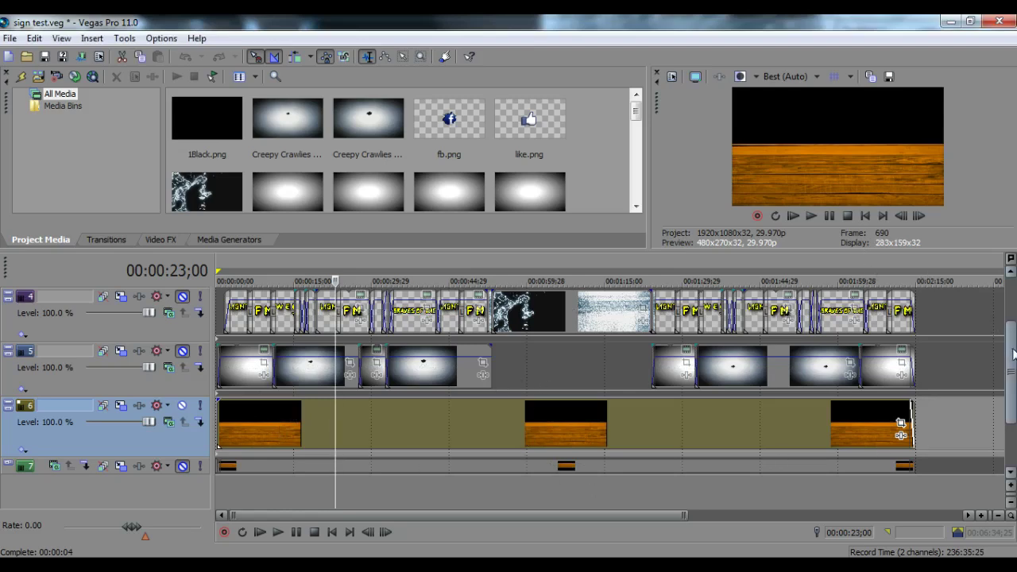
Unmute tracks 5 and 2 to show the creepy-crawlies overlay, and open Track 2's motion settings.
scroll(1009, 334, up, 3)
scroll(1009, 334, down, 3)
scroll(900, 429, up, 3)
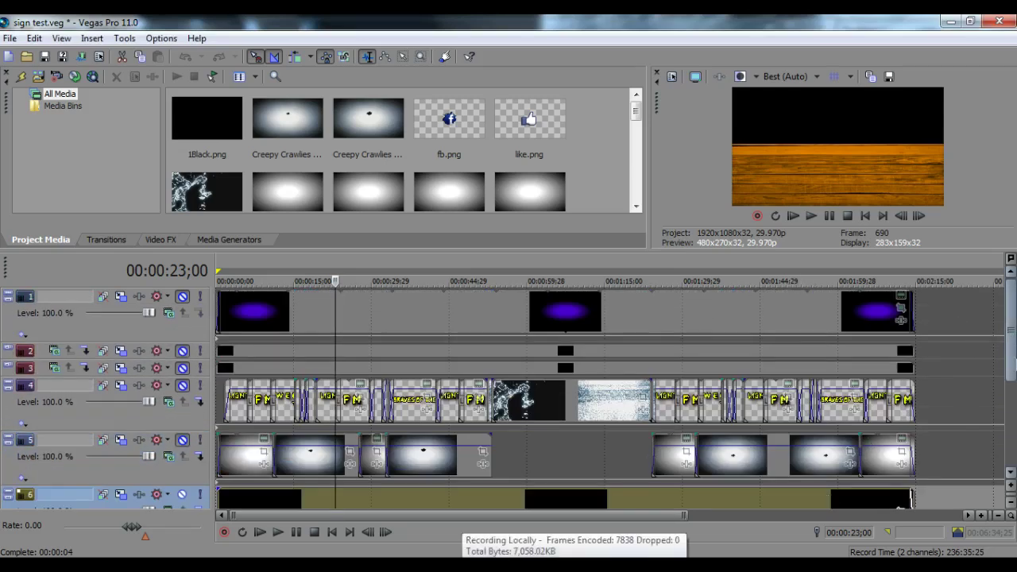
scroll(1005, 339, down, 3)
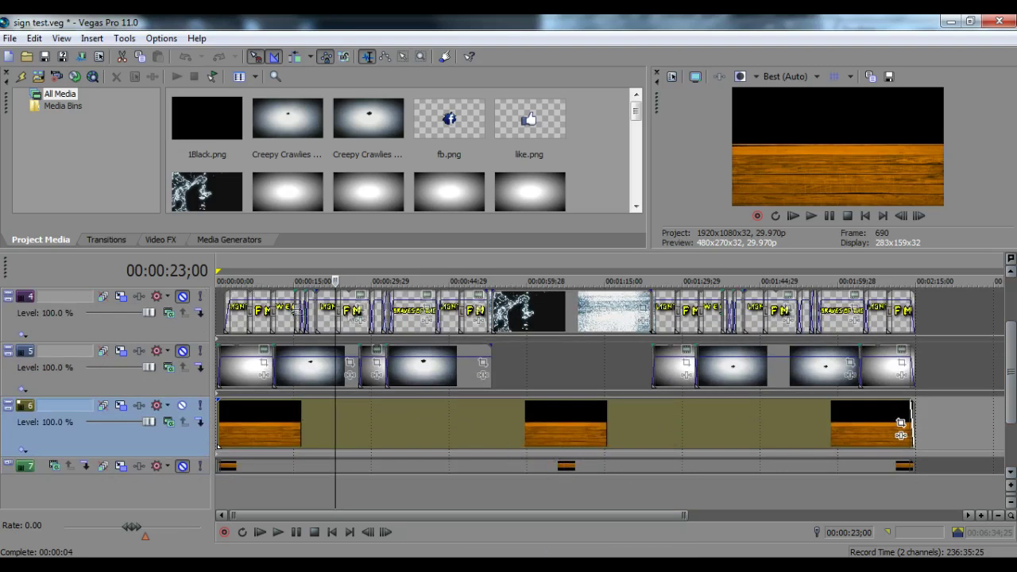
click(182, 351)
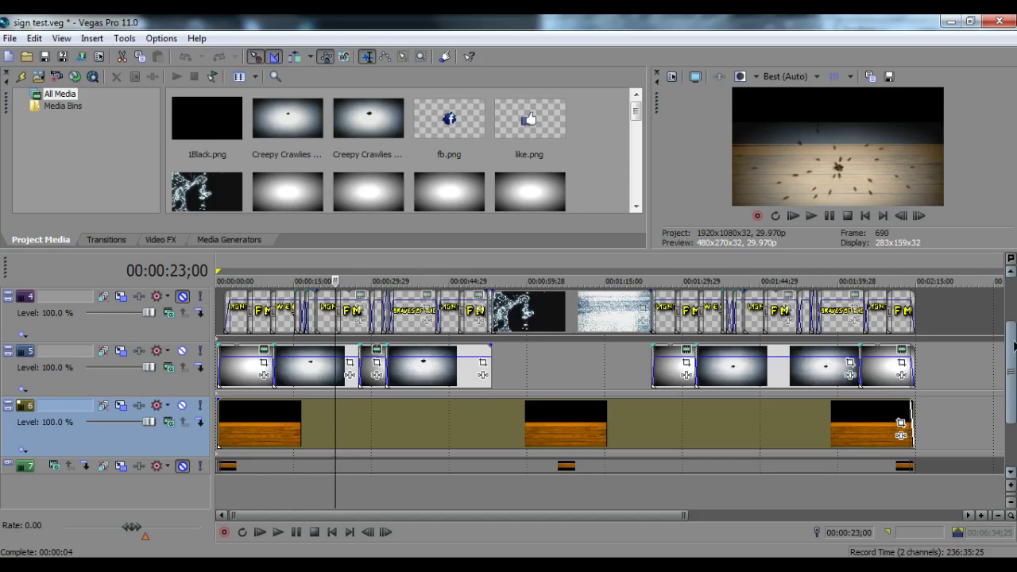
scroll(1014, 346, up, 1)
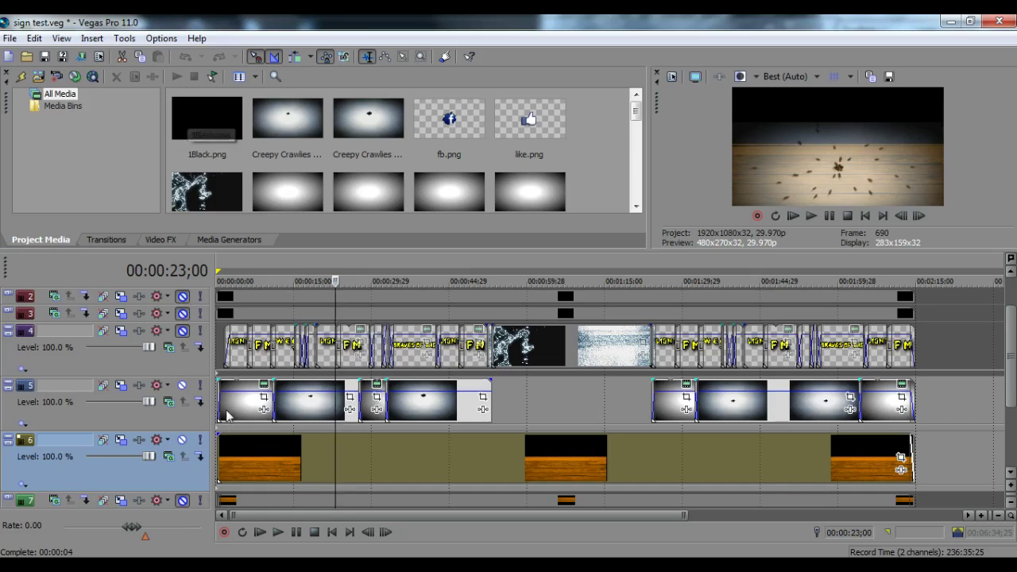
click(182, 297)
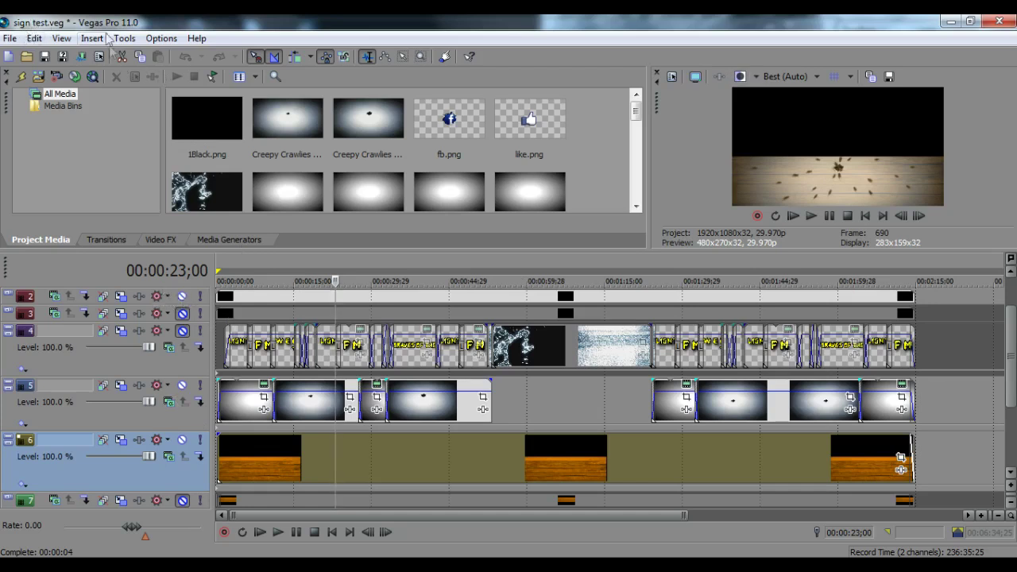
click(122, 298)
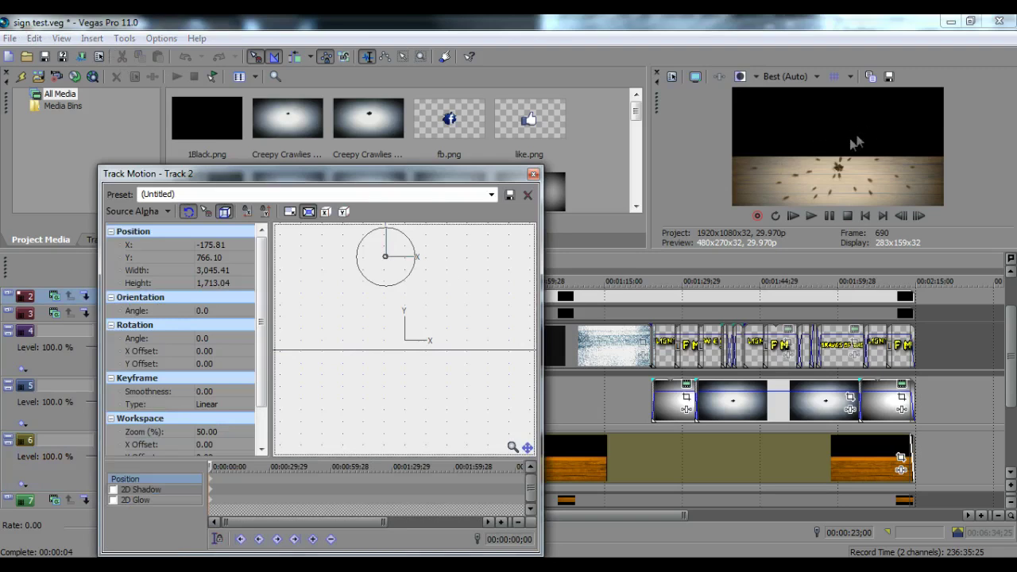
Move Track 2's frame to X −203.42, Y 876.52 and close Track Motion.
mouse_move(447, 298)
mouse_down()
mouse_move(446, 307)
mouse_move(445, 286)
mouse_up()
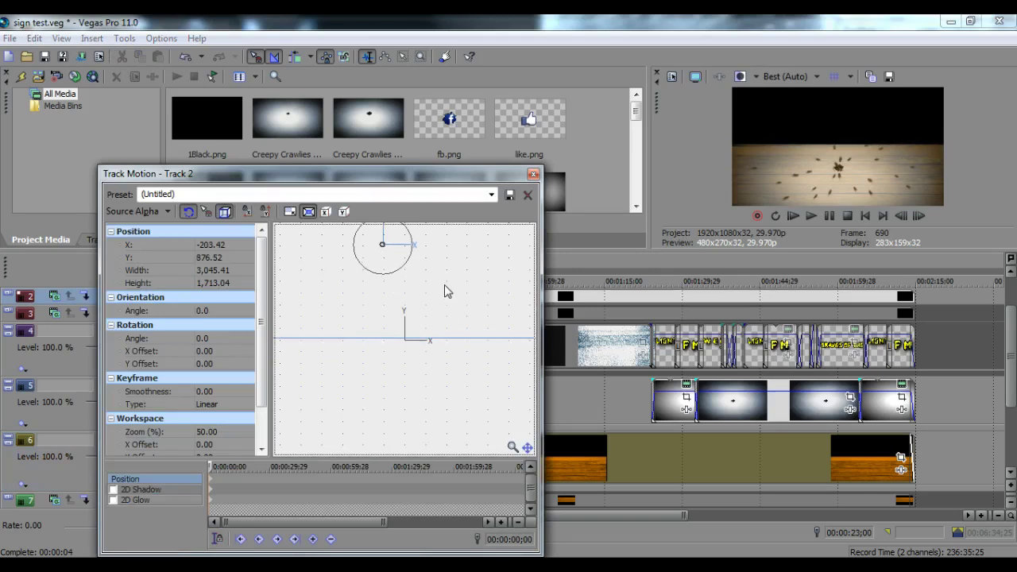
click(533, 173)
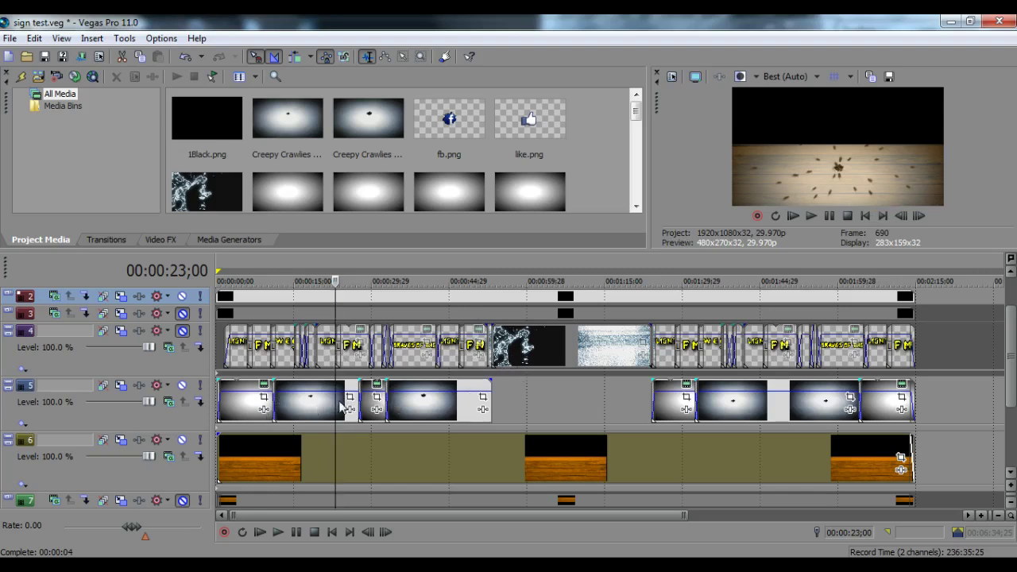
Unmute track 4's text and shift its frame up to X 41.41, Y -158.72.
click(181, 331)
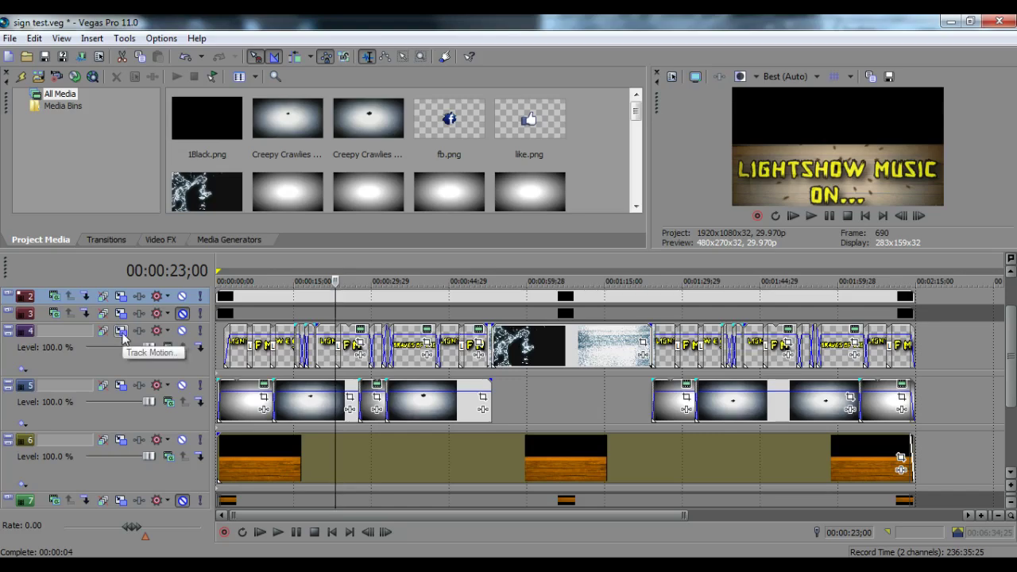
click(122, 332)
drag(367, 363, 370, 342)
drag(410, 167, 465, 151)
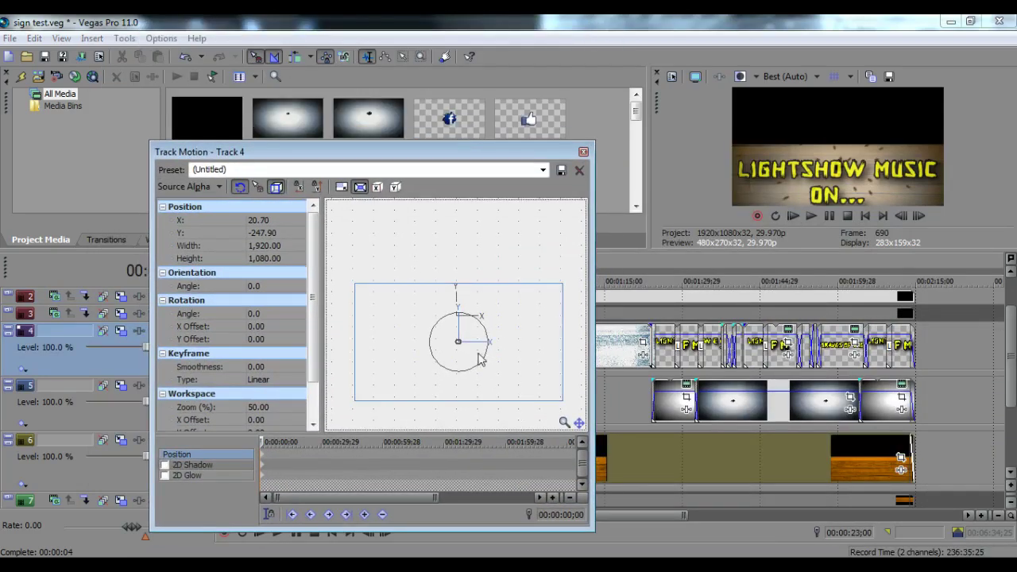
mouse_move(431, 386)
mouse_down()
mouse_move(425, 373)
mouse_move(430, 391)
mouse_up()
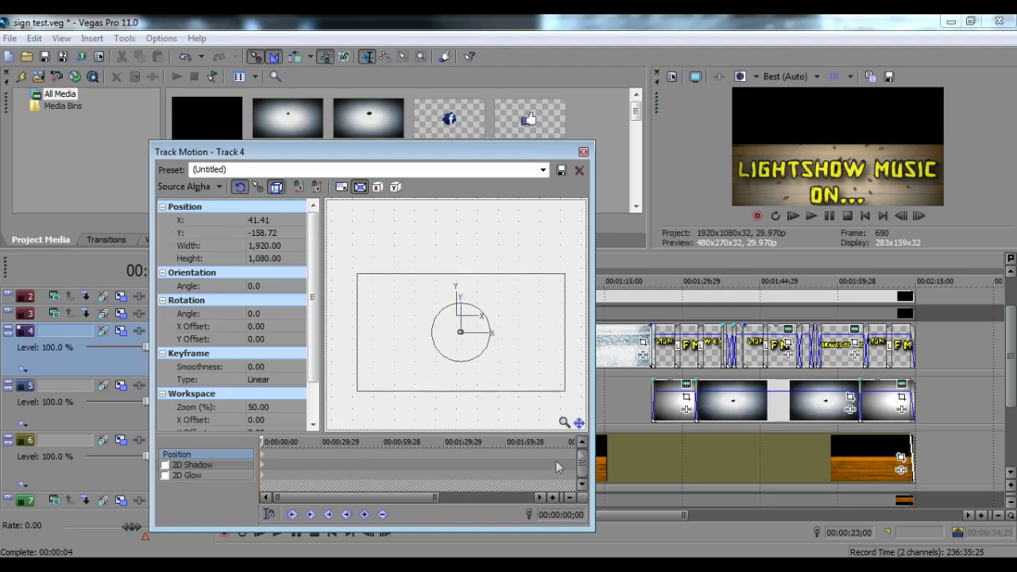
click(583, 152)
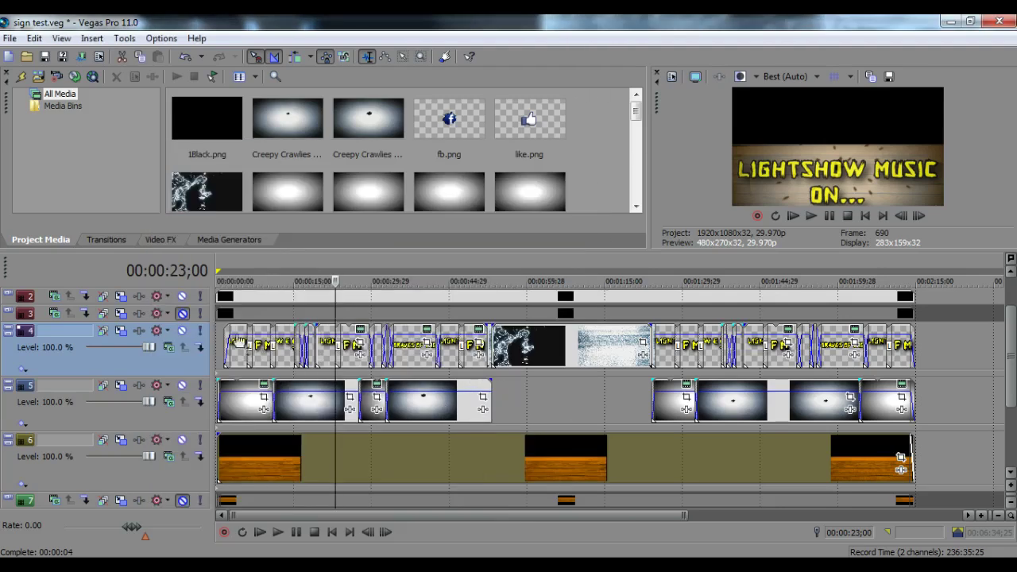
click(578, 357)
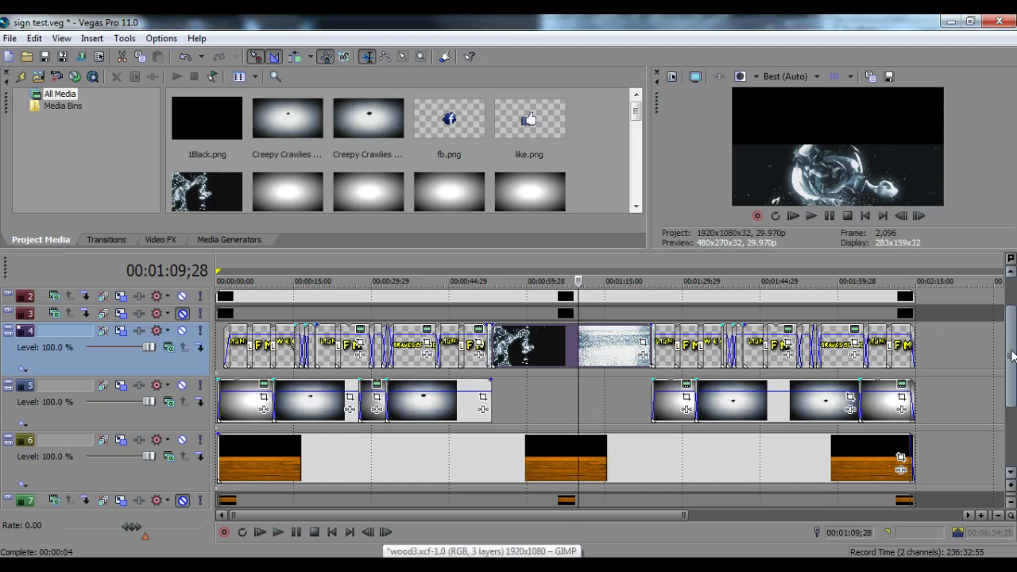
scroll(1012, 361, down, 1)
scroll(1012, 362, up, 1)
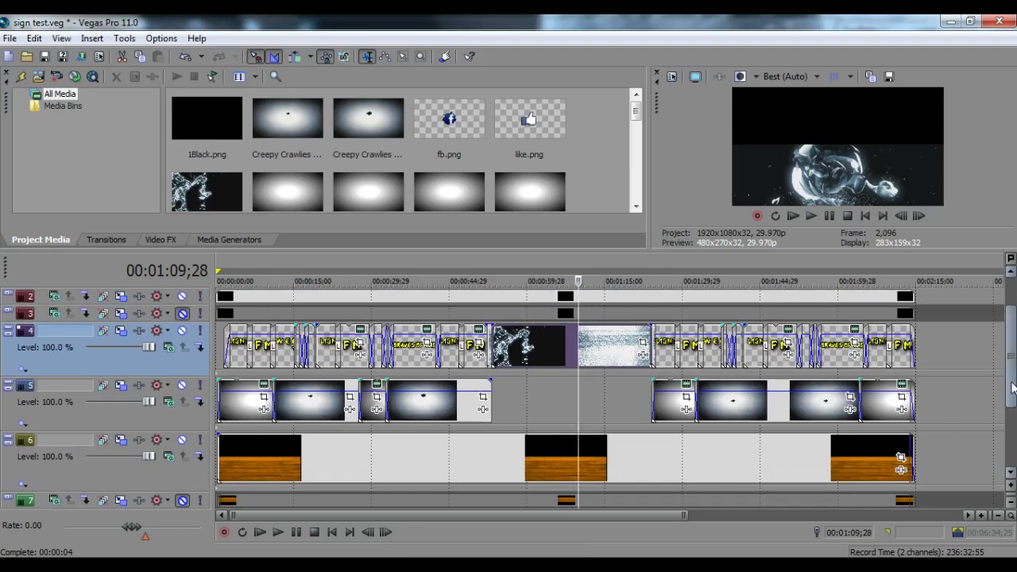
scroll(1013, 397, down, 1)
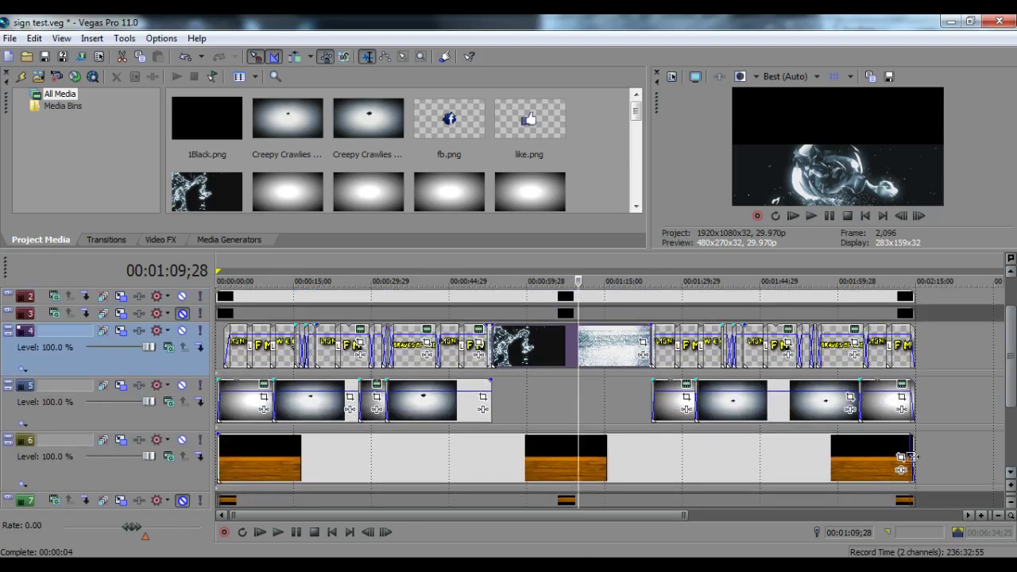
drag(906, 457, 459, 461)
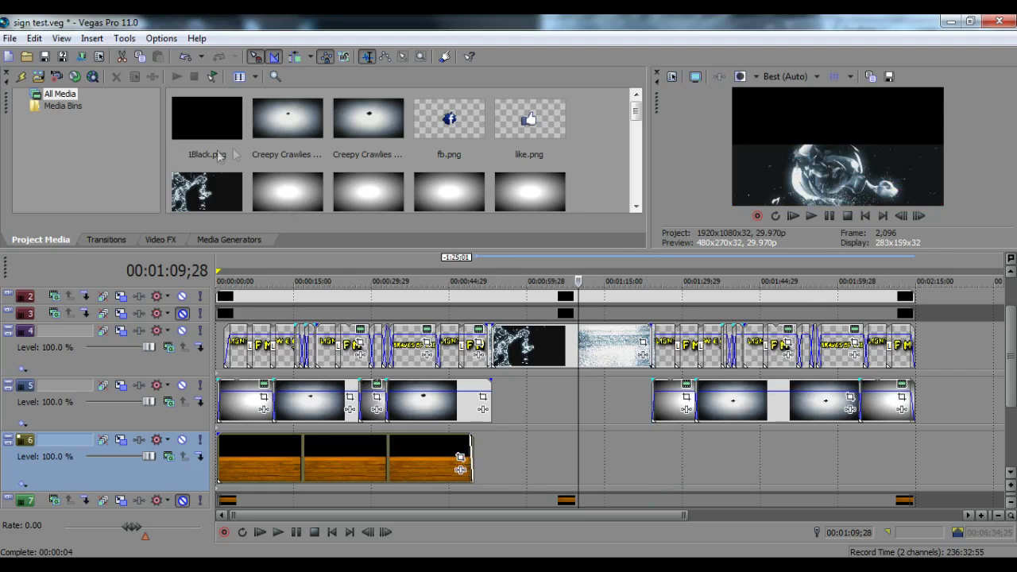
drag(219, 135, 526, 461)
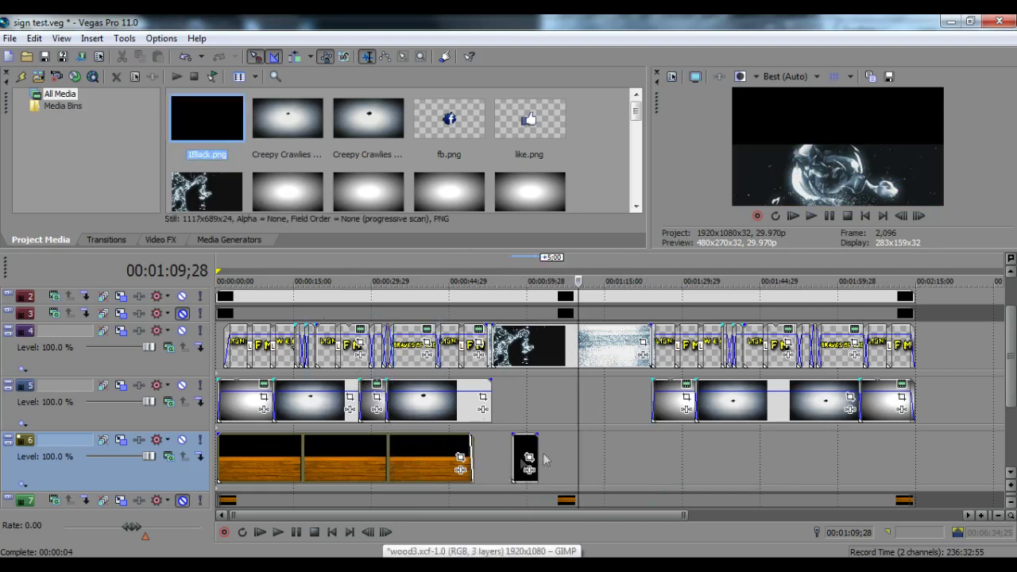
drag(530, 454, 913, 442)
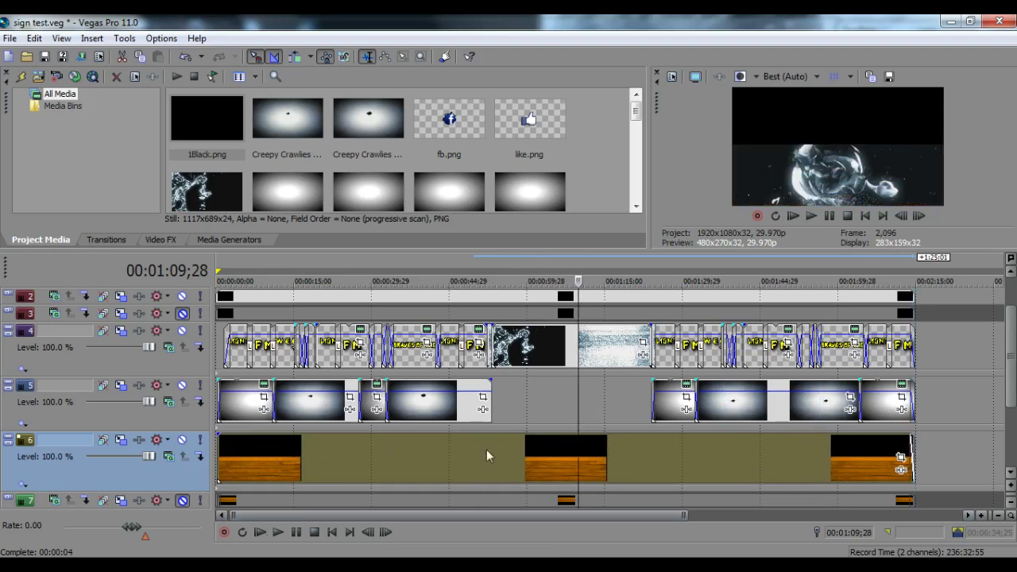
Mute tracks 5, 4, 3 and 2 and play back the wood background alone.
click(182, 386)
click(182, 331)
click(181, 313)
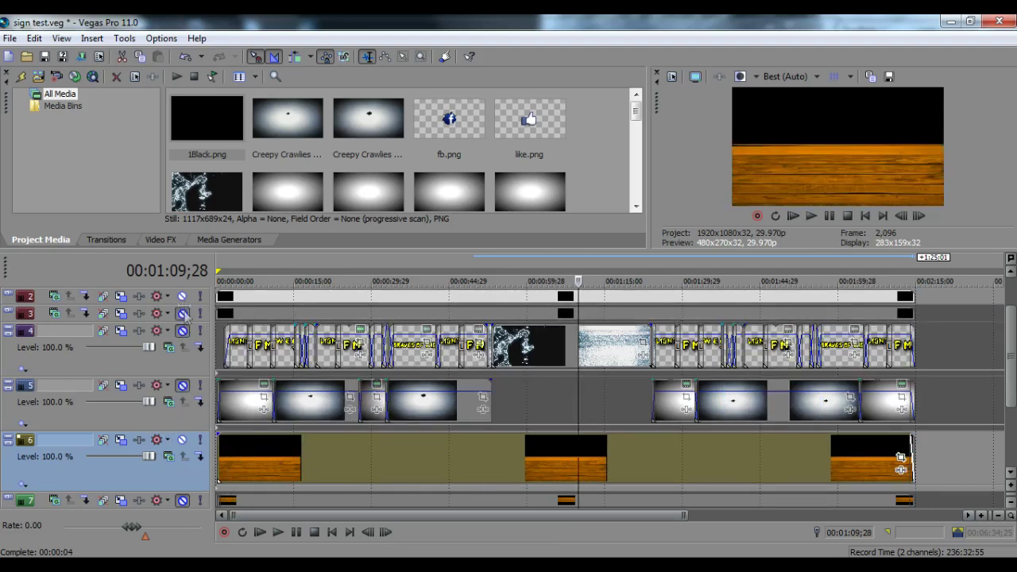
click(182, 297)
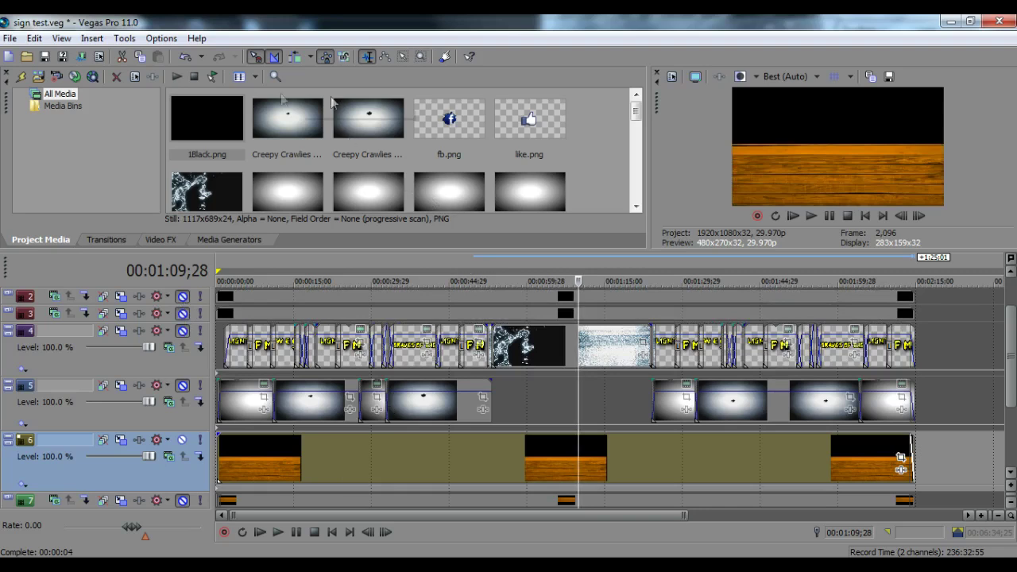
click(810, 216)
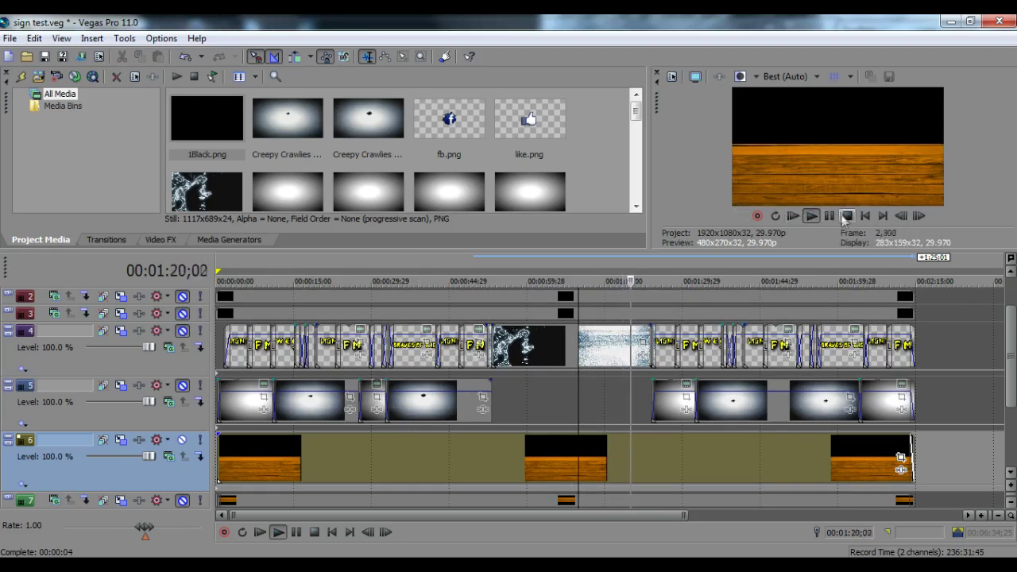
click(847, 216)
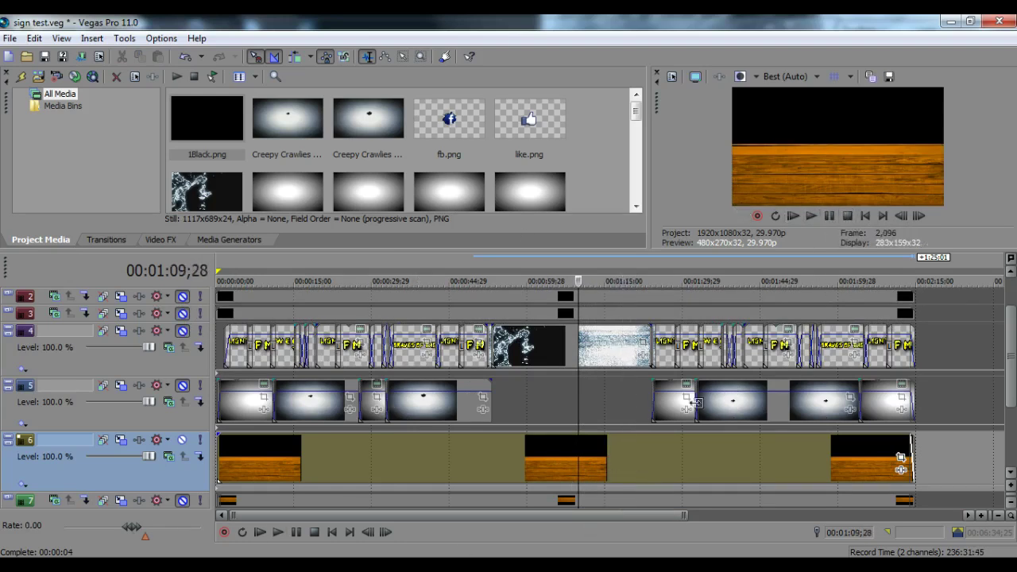
Select track 5's spotlight clips, unmute the overlays, and lower spotlight opacity to 70%.
click(409, 417)
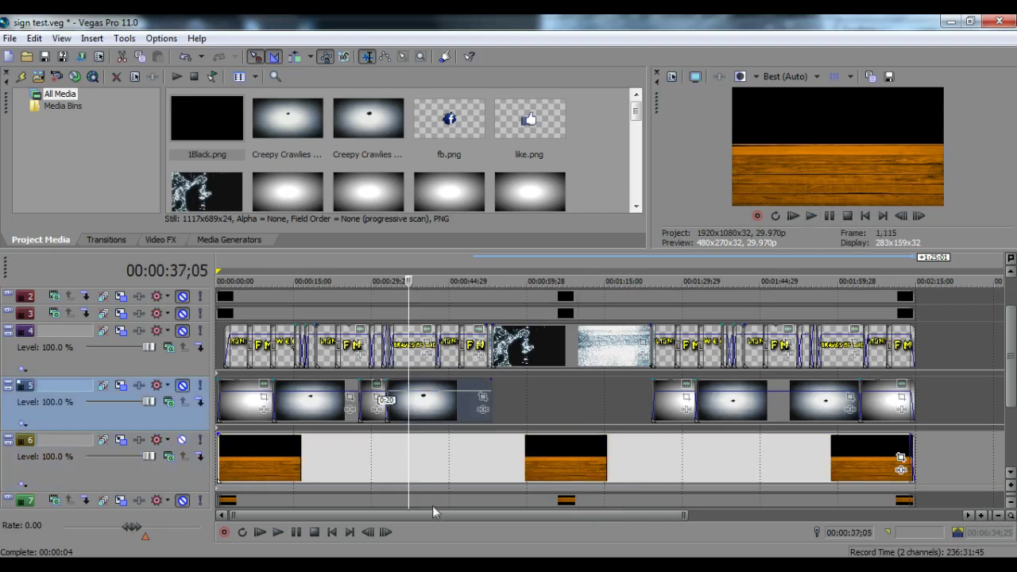
click(170, 382)
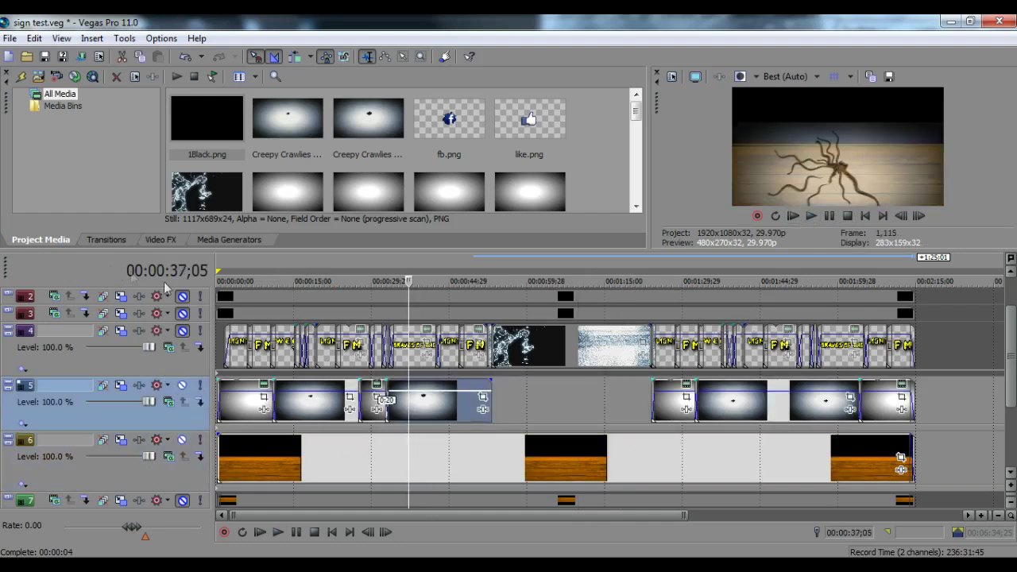
click(183, 296)
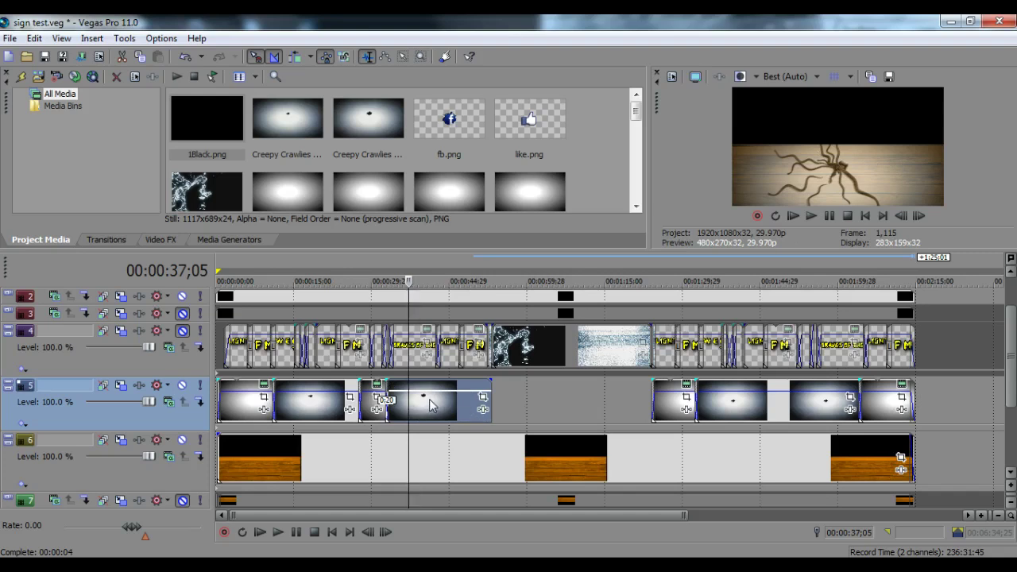
mouse_move(443, 397)
mouse_down()
mouse_move(394, 400)
mouse_move(450, 397)
mouse_up()
drag(1014, 352, 1009, 324)
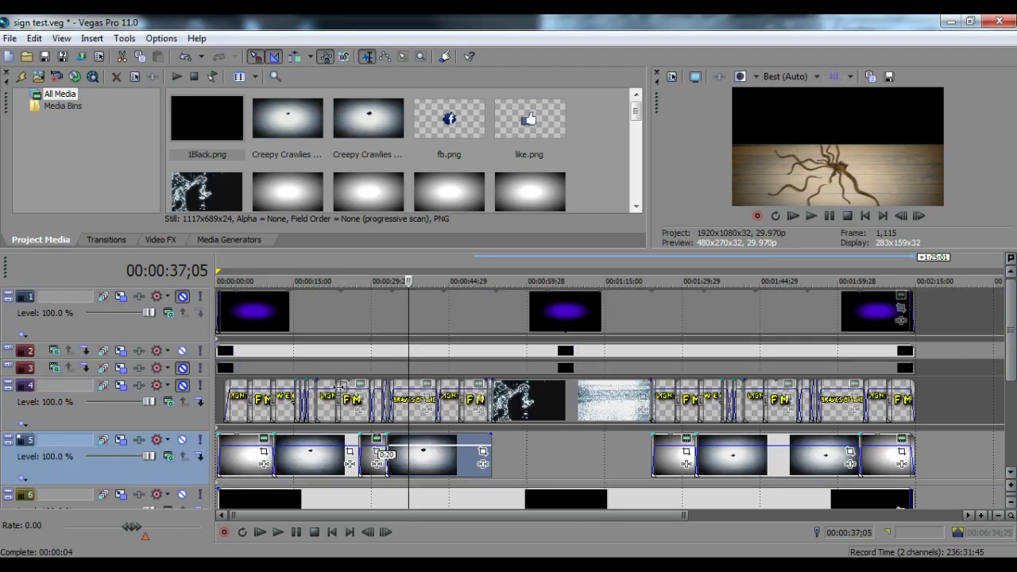
Unmute track 1 and browse the Noise Texture, ProType Titler, Solid Color, Test Pattern and text generators.
click(182, 298)
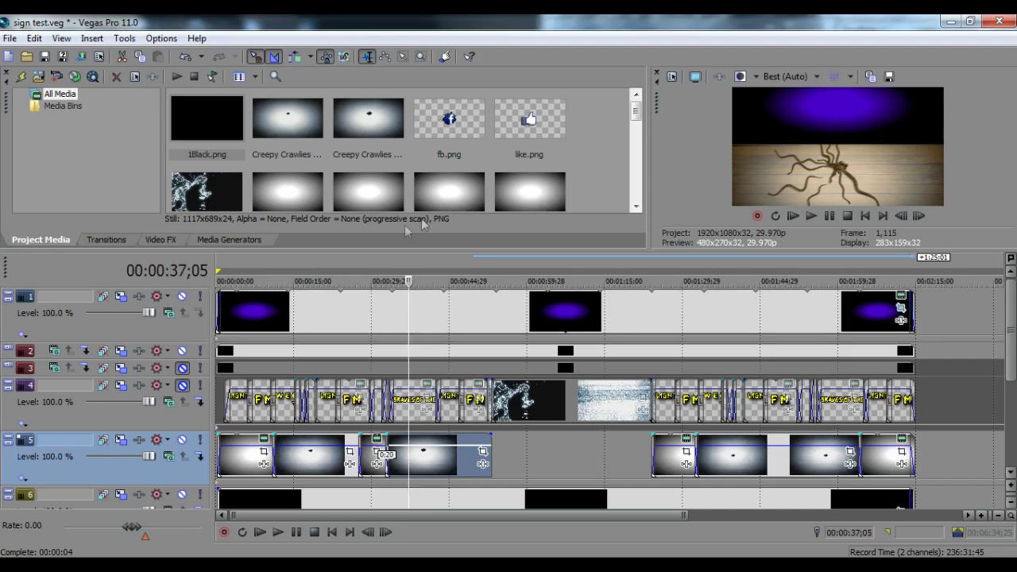
click(242, 240)
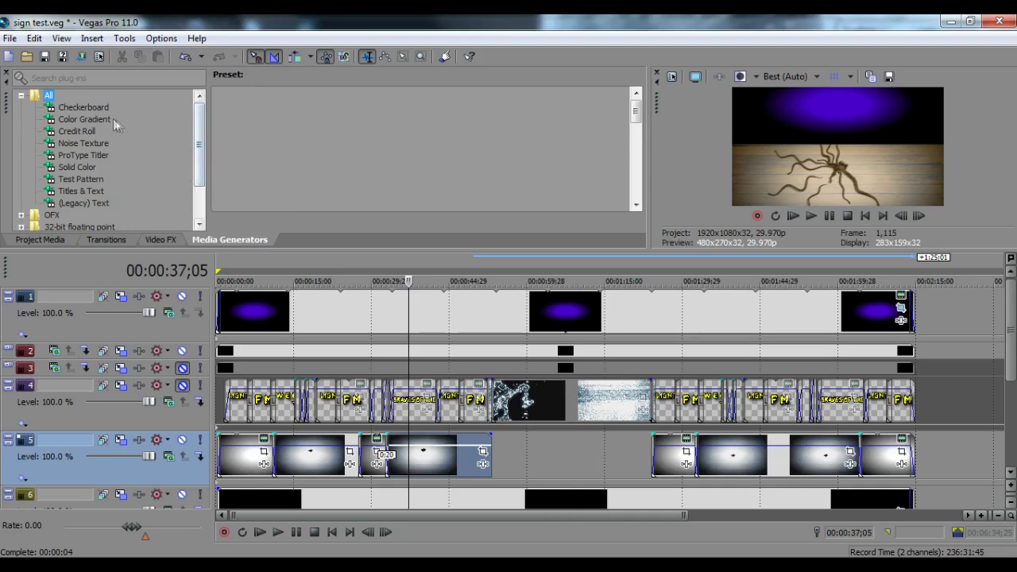
click(101, 144)
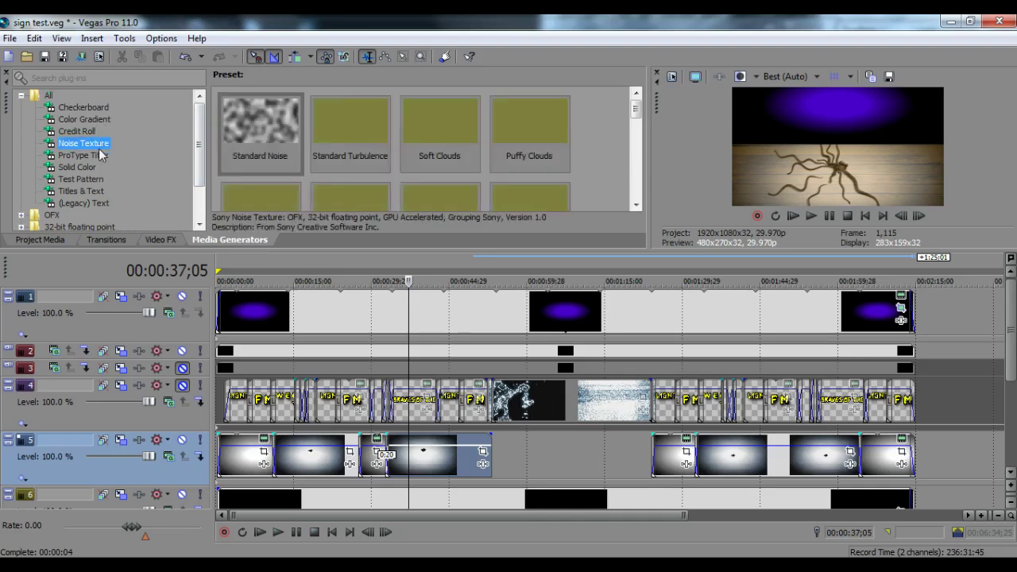
click(99, 155)
click(96, 167)
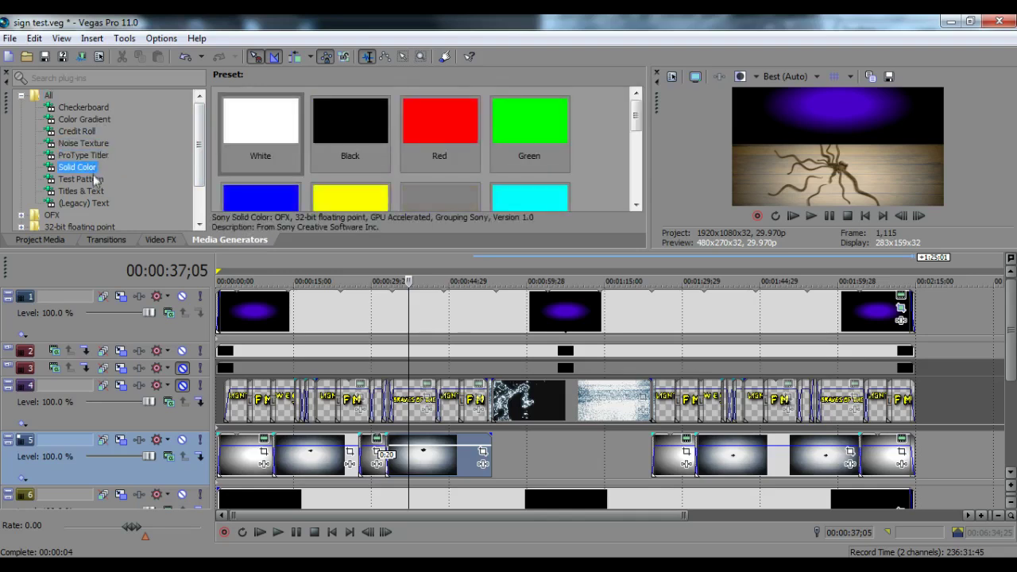
click(93, 178)
click(99, 191)
click(101, 203)
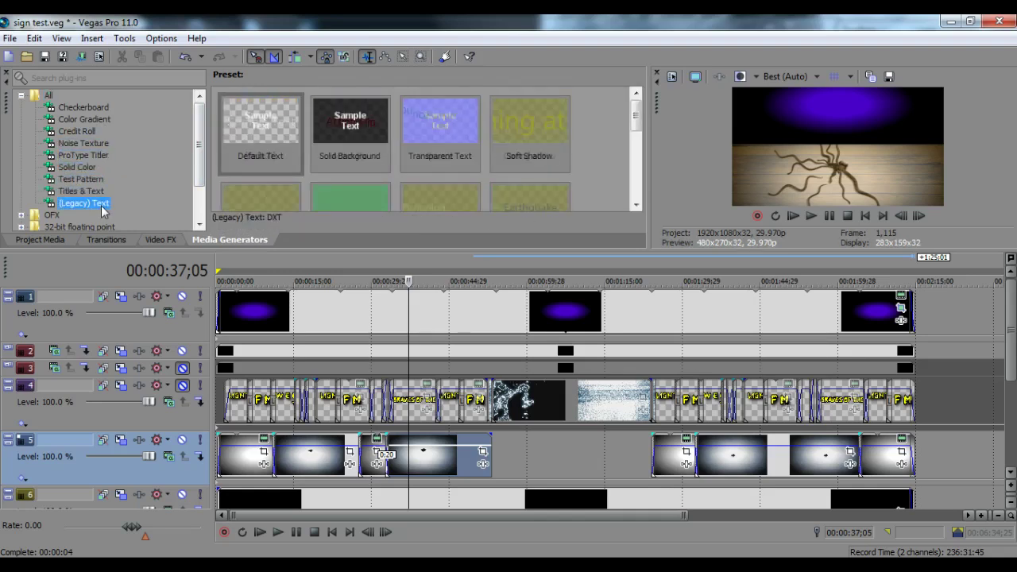
Add the Color Gradient preset Elliptical White to Black to the timeline.
scroll(205, 197, down, 2)
scroll(205, 197, up, 2)
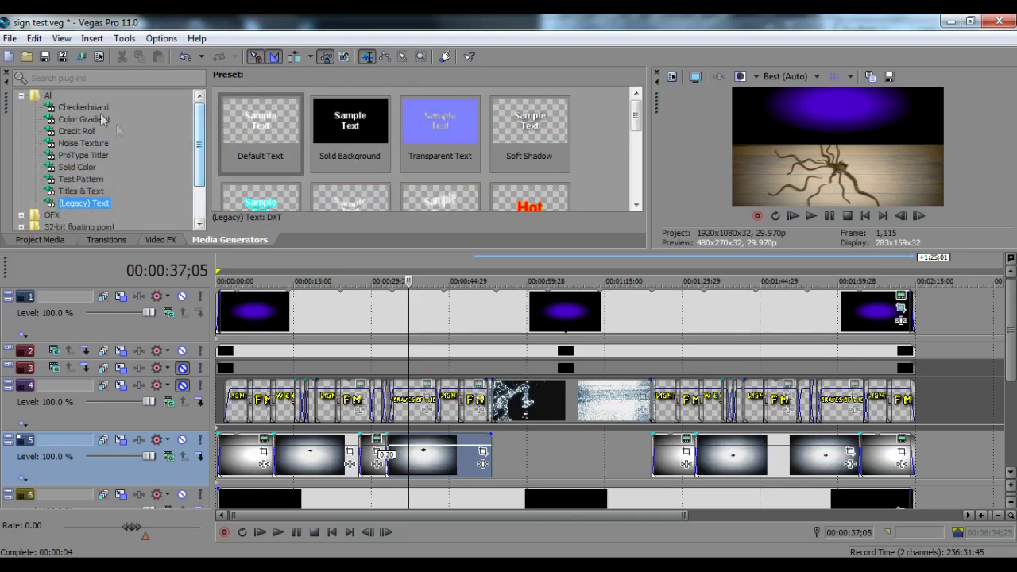
click(95, 119)
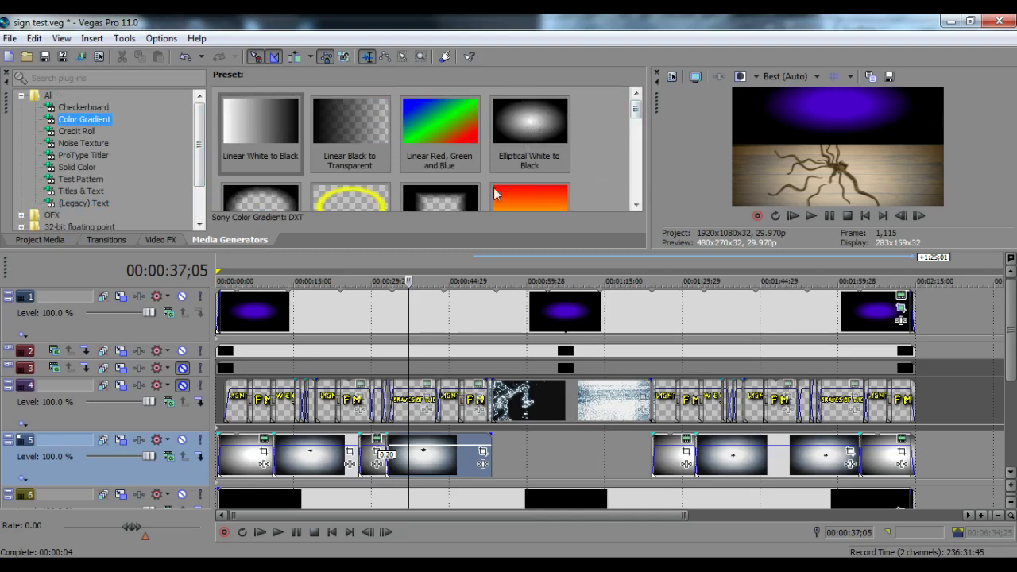
drag(544, 133, 940, 316)
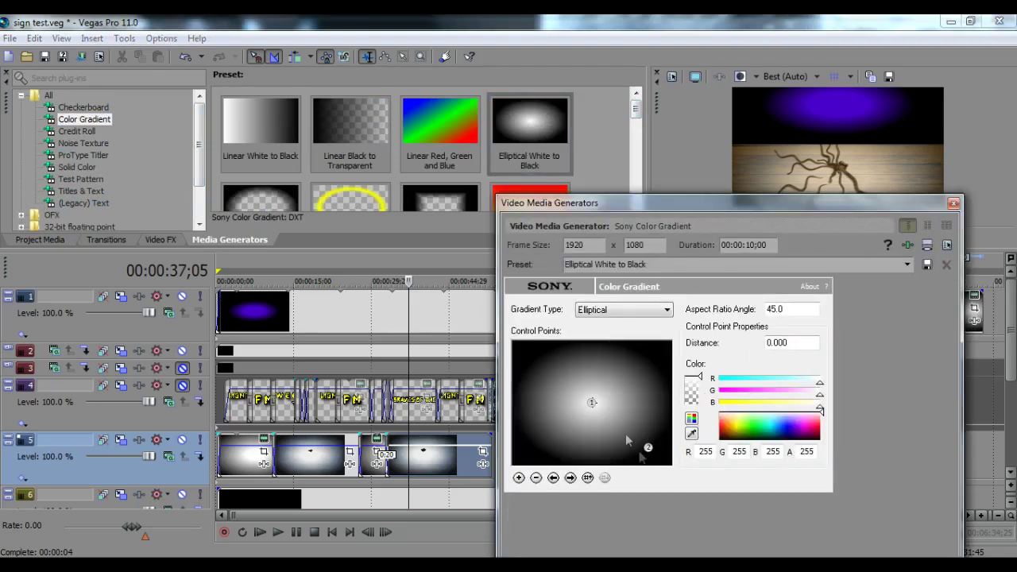
drag(646, 447, 617, 421)
click(751, 429)
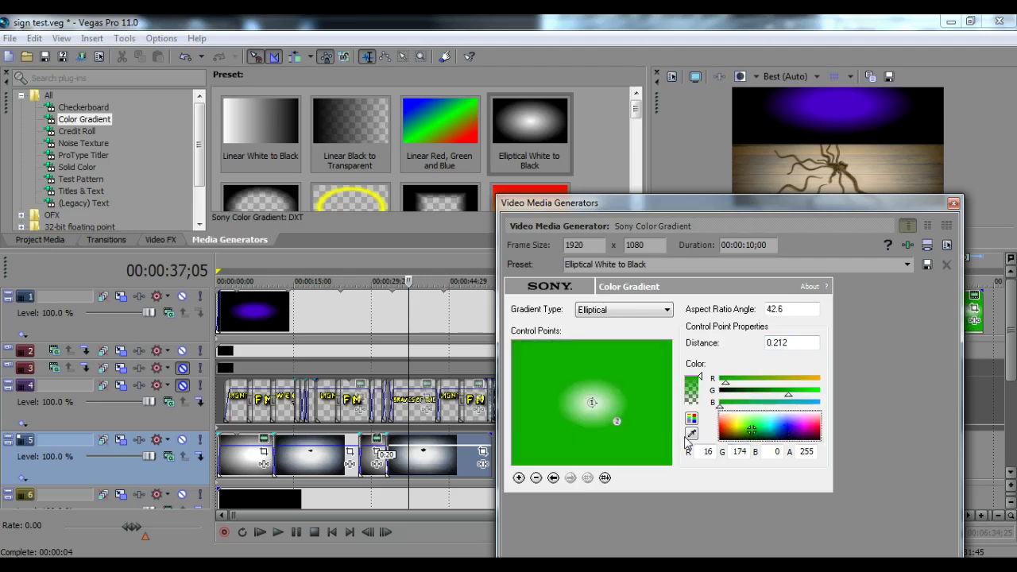
click(784, 421)
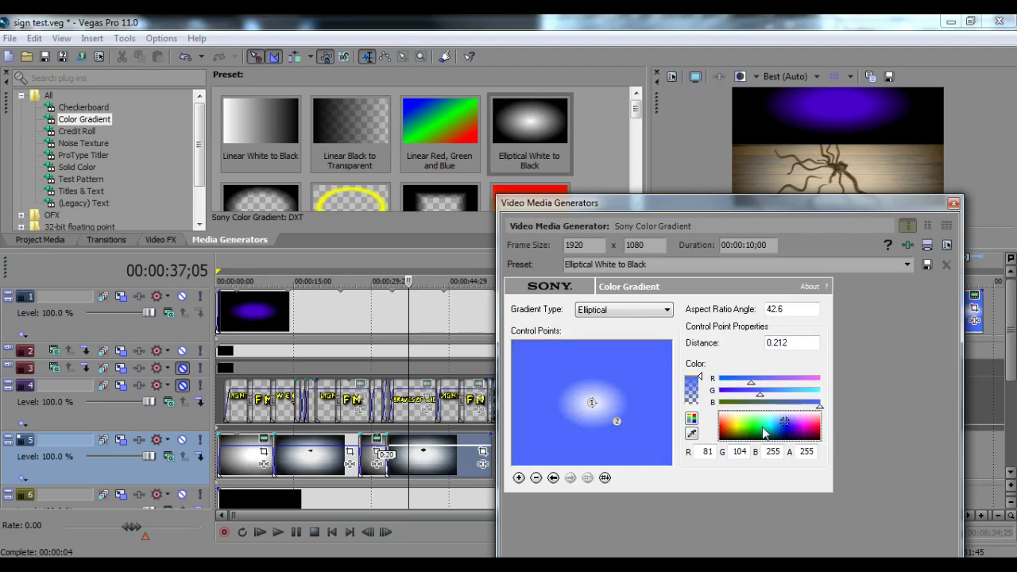
click(751, 427)
click(740, 420)
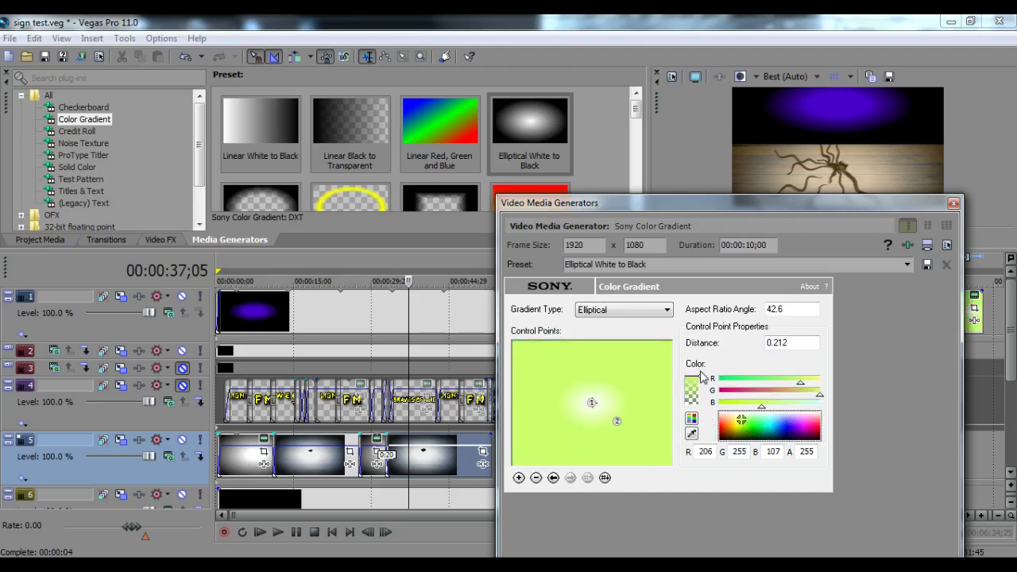
click(954, 202)
click(958, 313)
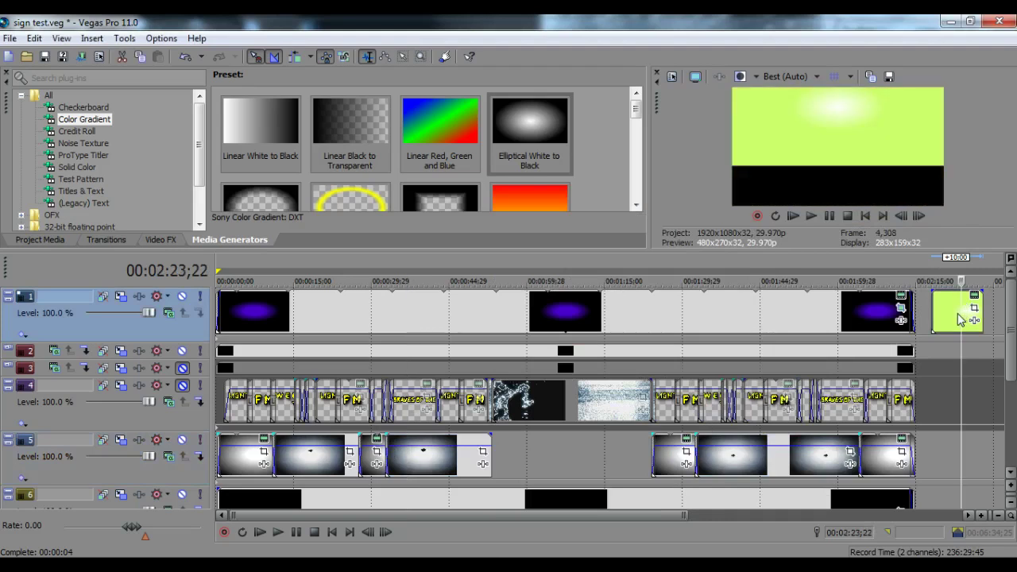
key(Delete)
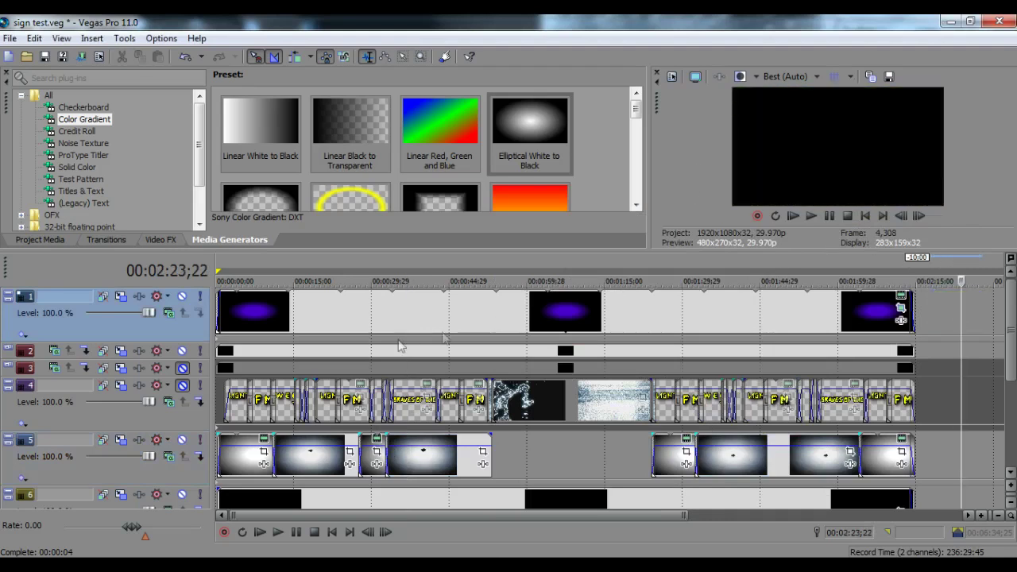
Nudge track 1's purple glow slightly up-left in Track Motion to X -6.90, Y 433.01.
click(325, 309)
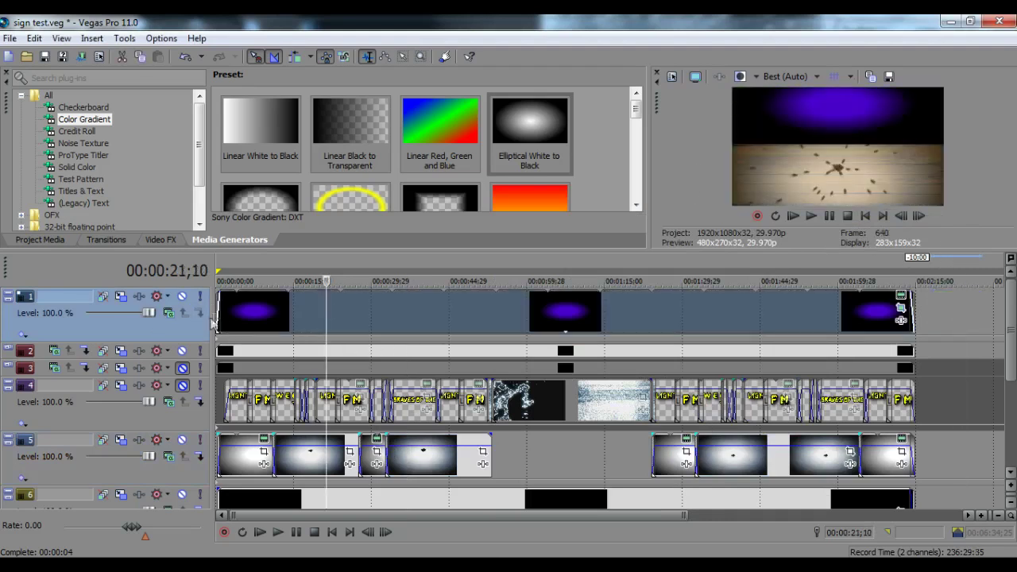
click(157, 297)
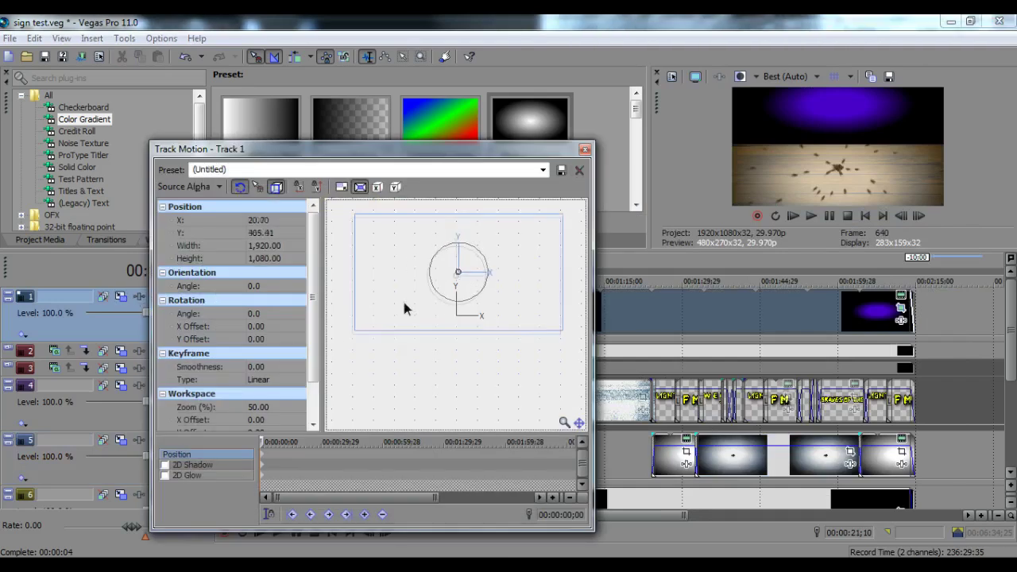
mouse_move(403, 302)
mouse_down()
mouse_move(401, 293)
mouse_move(409, 311)
mouse_move(401, 297)
mouse_move(401, 311)
mouse_move(404, 299)
mouse_move(422, 298)
mouse_move(409, 306)
mouse_move(400, 293)
mouse_move(402, 301)
mouse_up()
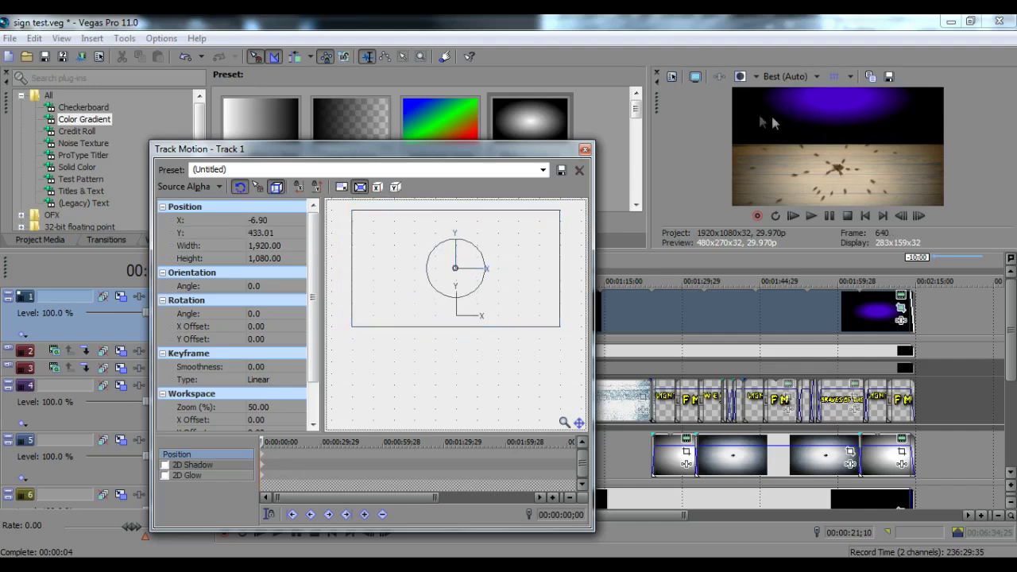
click(584, 148)
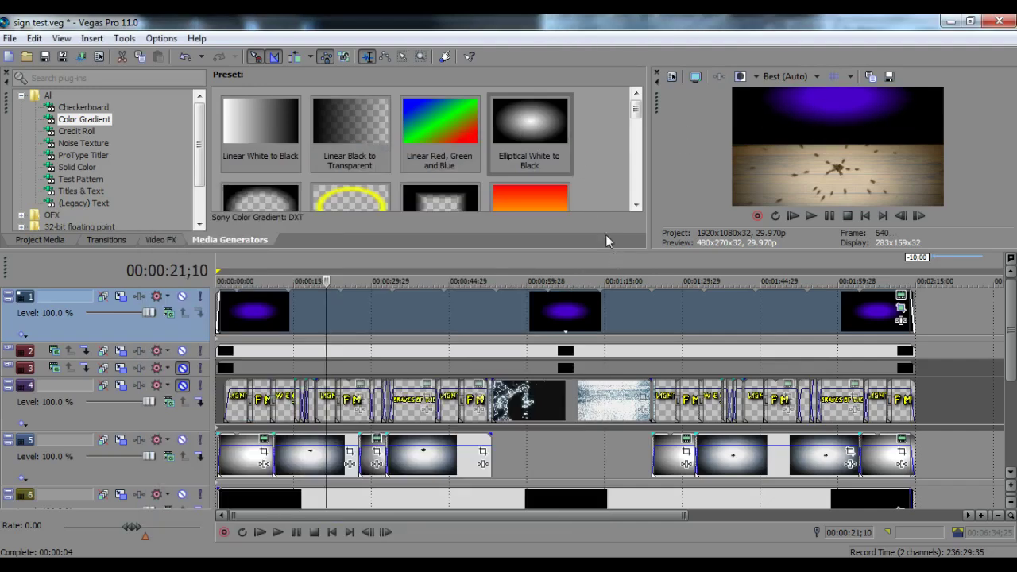